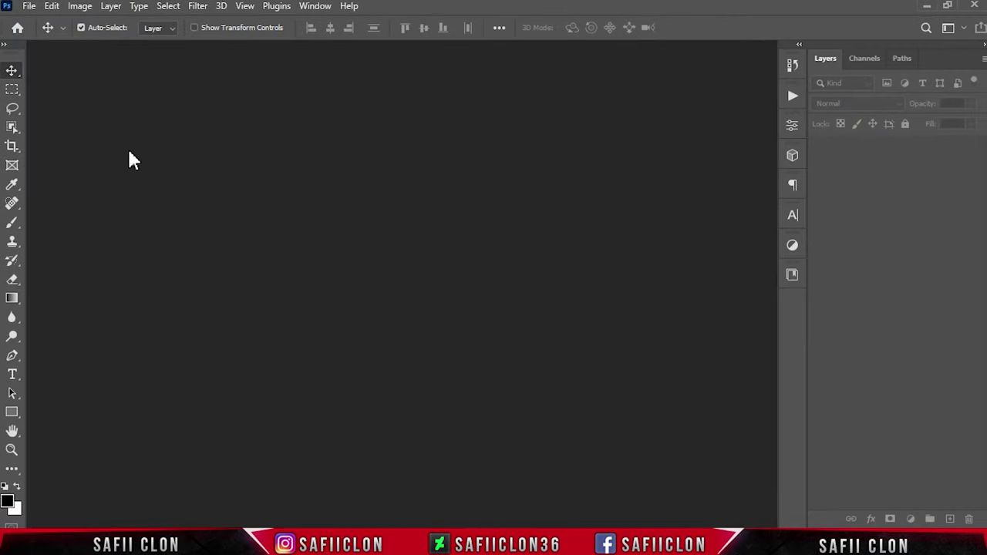
- Open the portrait photo mike-von-iCanjgDercM-unsplash.jpg
click(29, 6)
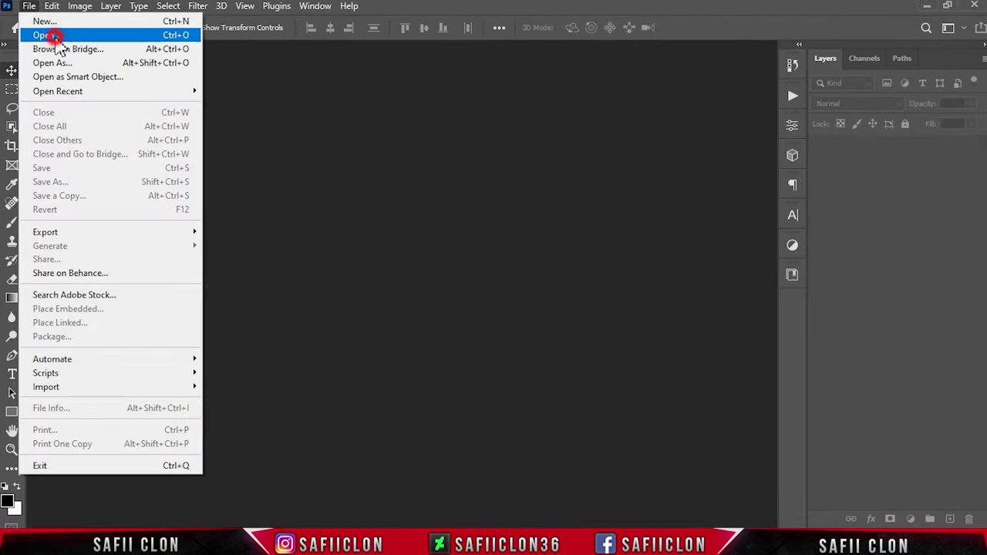
click(52, 36)
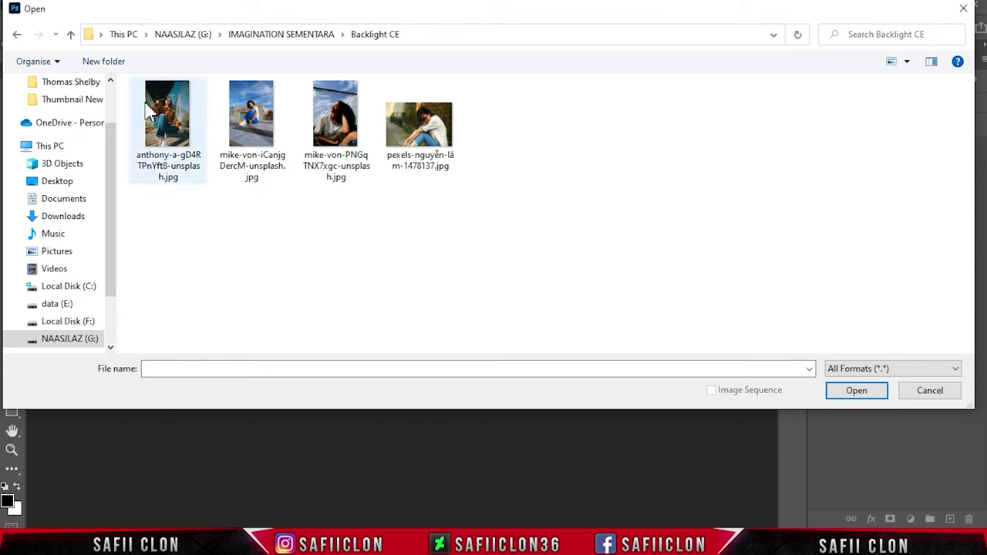
click(259, 139)
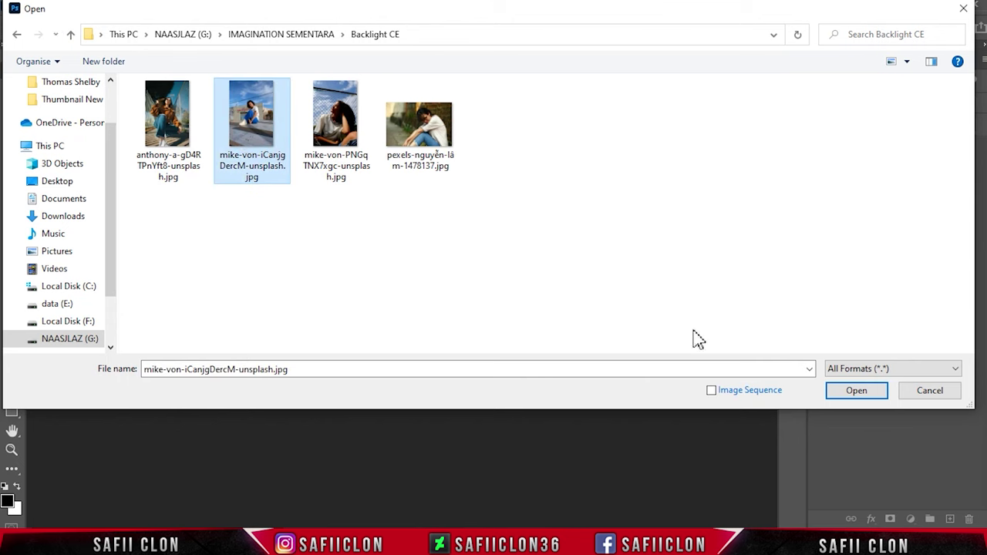
click(856, 392)
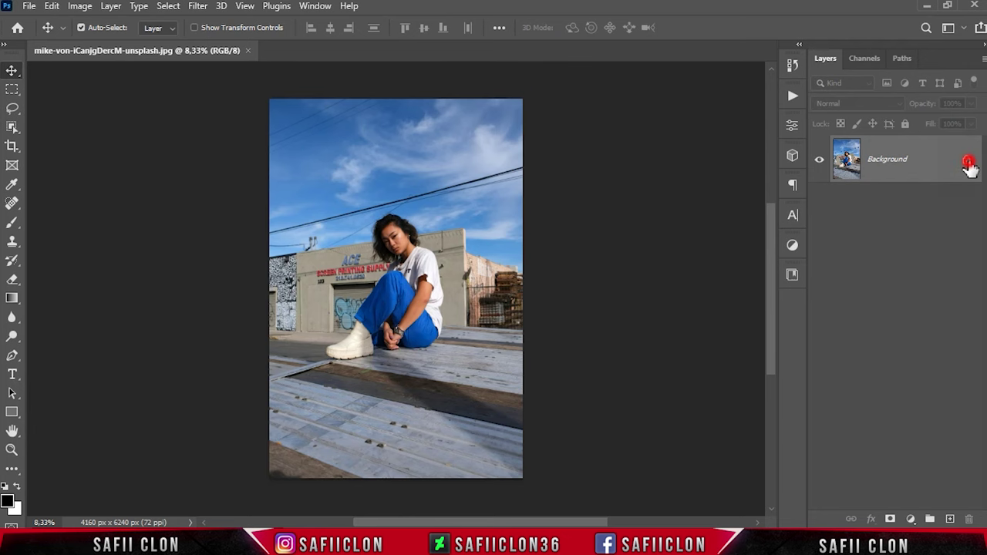
- Unlock the Background into Layer 0 and duplicate it
click(966, 161)
right_click(914, 158)
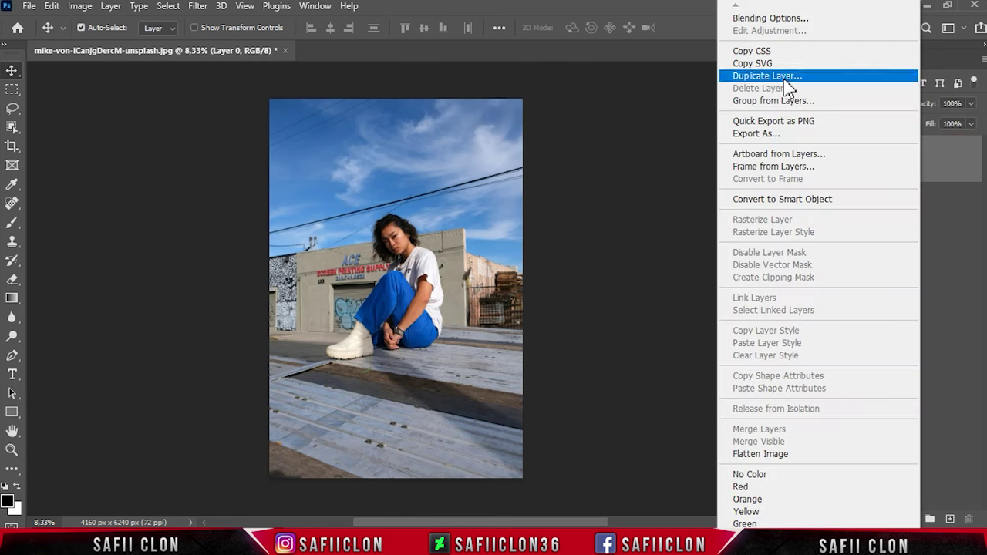
click(775, 75)
click(619, 135)
- Rename the copy layer EDIT and the original layer ORIGINAL
double_click(884, 159)
text(EDIT)
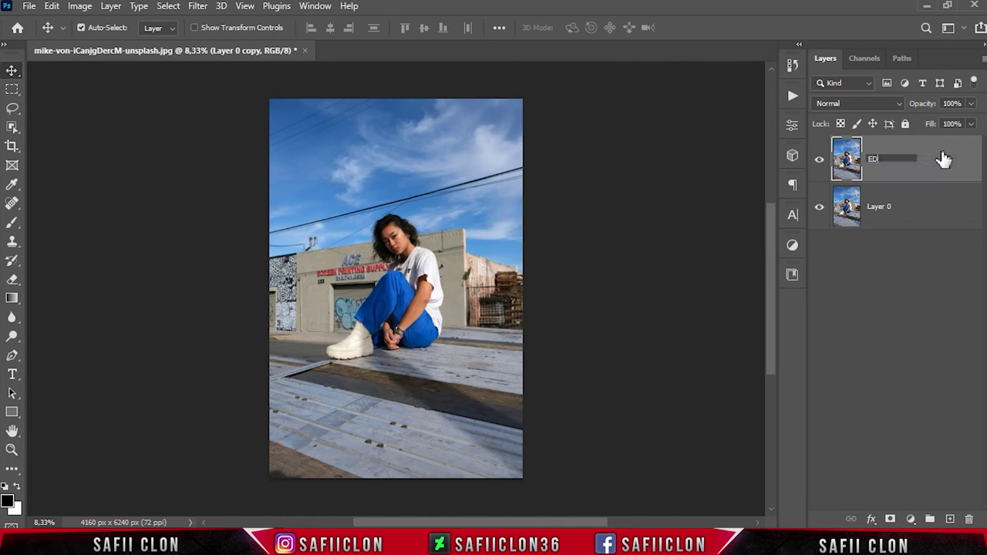
key(Return)
click(878, 216)
double_click(879, 208)
text(ORIGI)
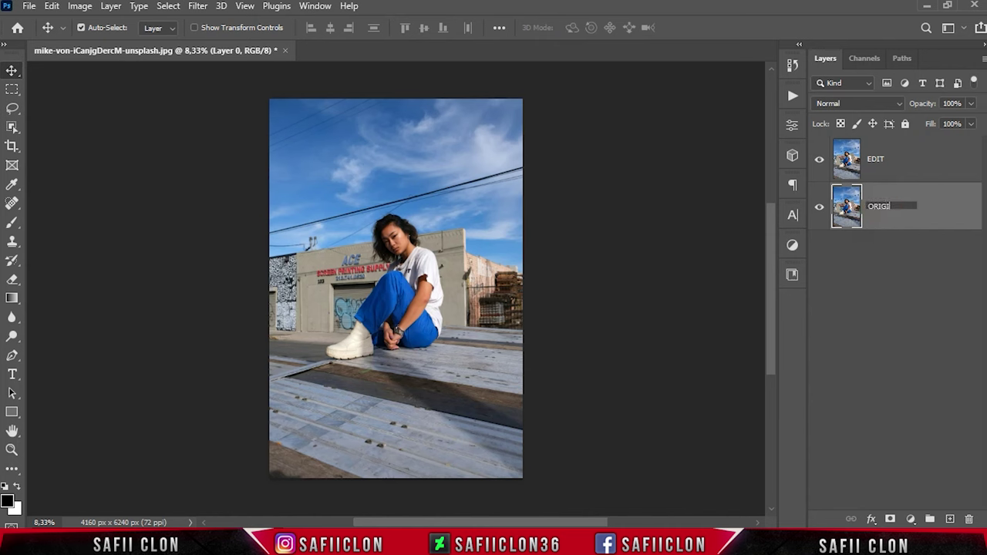
key(Return)
- Convert the EDIT layer to a smart object
click(909, 165)
right_click(907, 157)
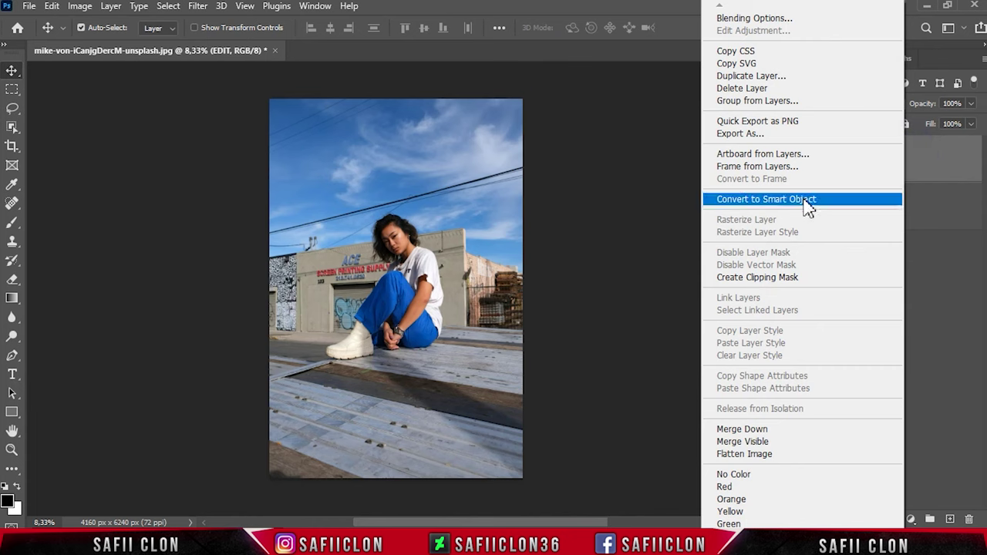
click(795, 199)
click(904, 159)
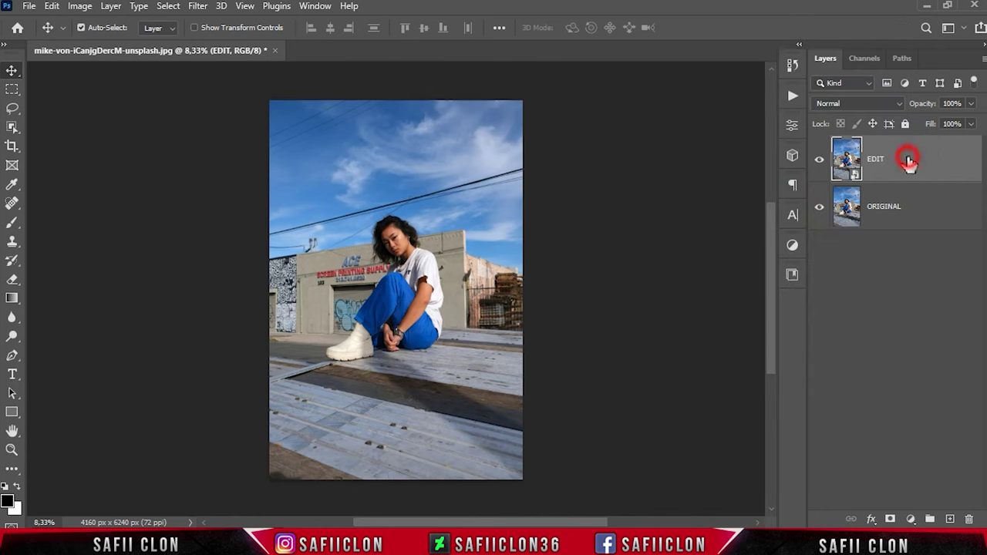
click(198, 6)
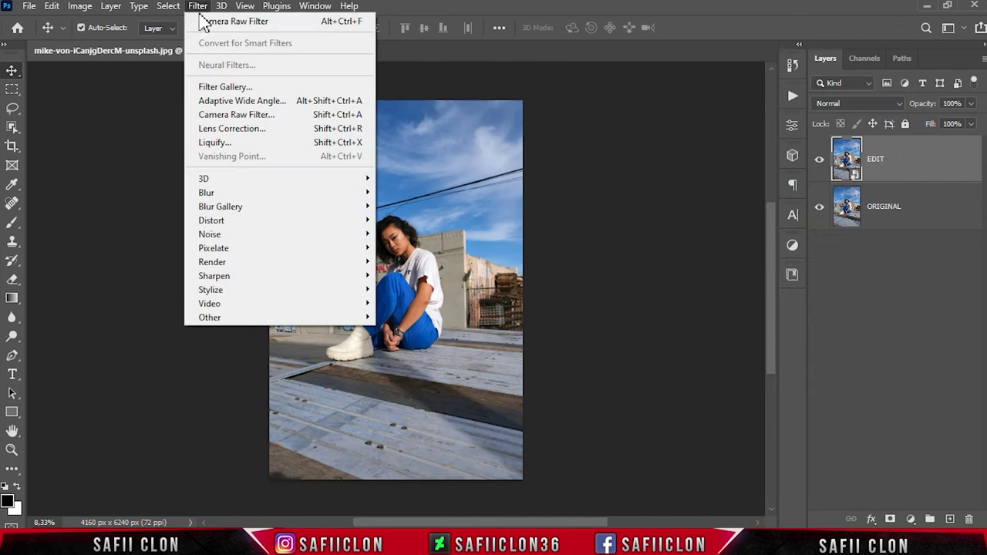
- Apply the Camera Raw Filter to EDIT, with Temperature +12 and Contrast -22
click(259, 120)
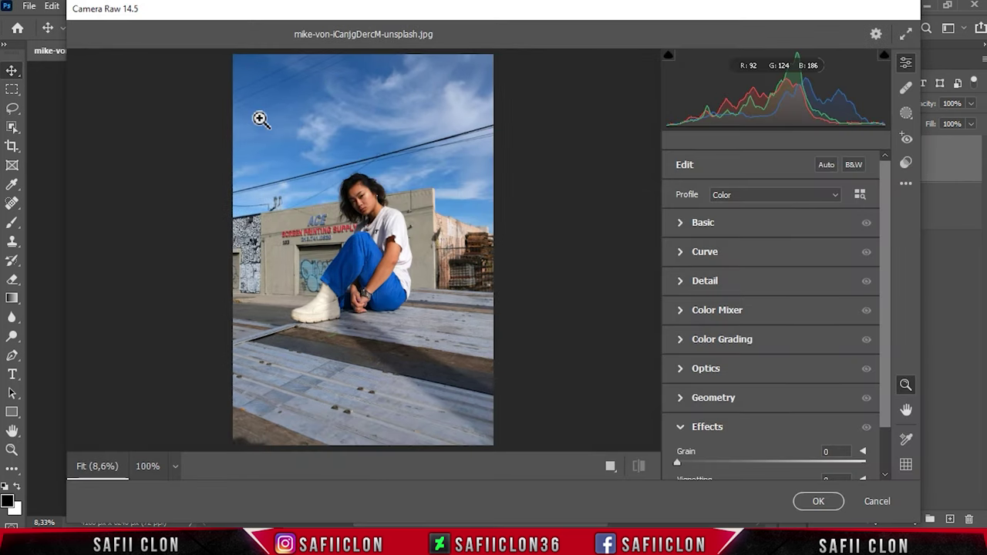
click(733, 224)
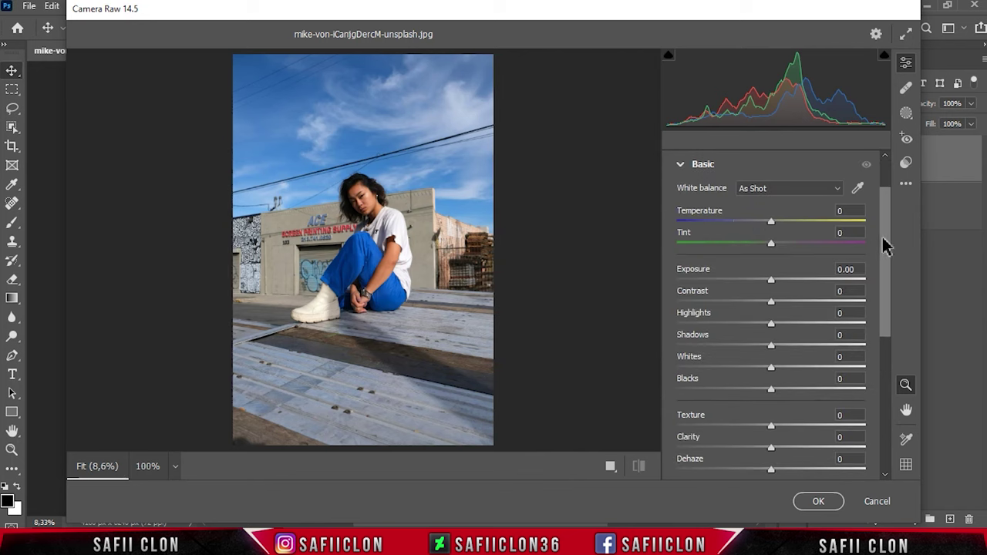
drag(887, 257, 888, 266)
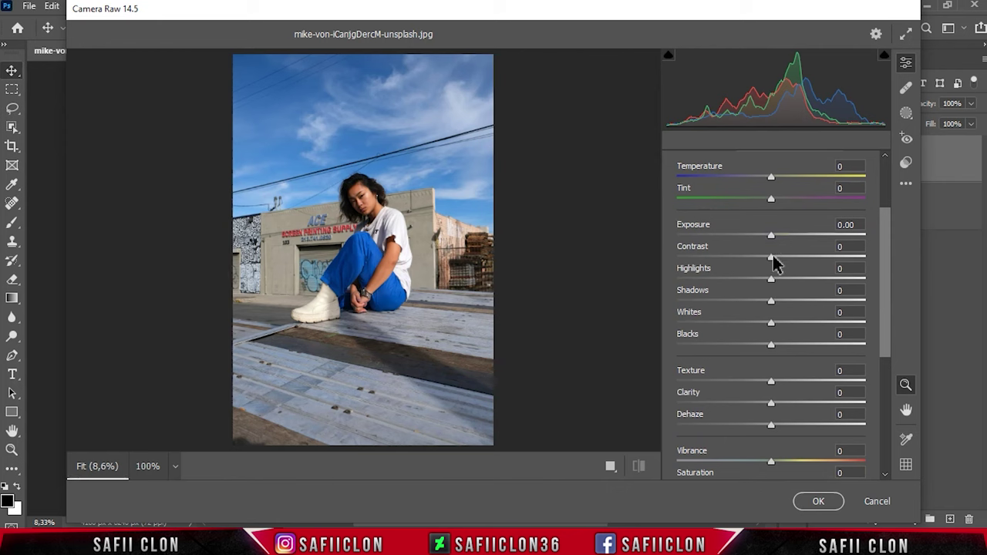
mouse_move(771, 177)
mouse_down()
mouse_move(782, 177)
mouse_move(774, 199)
mouse_up()
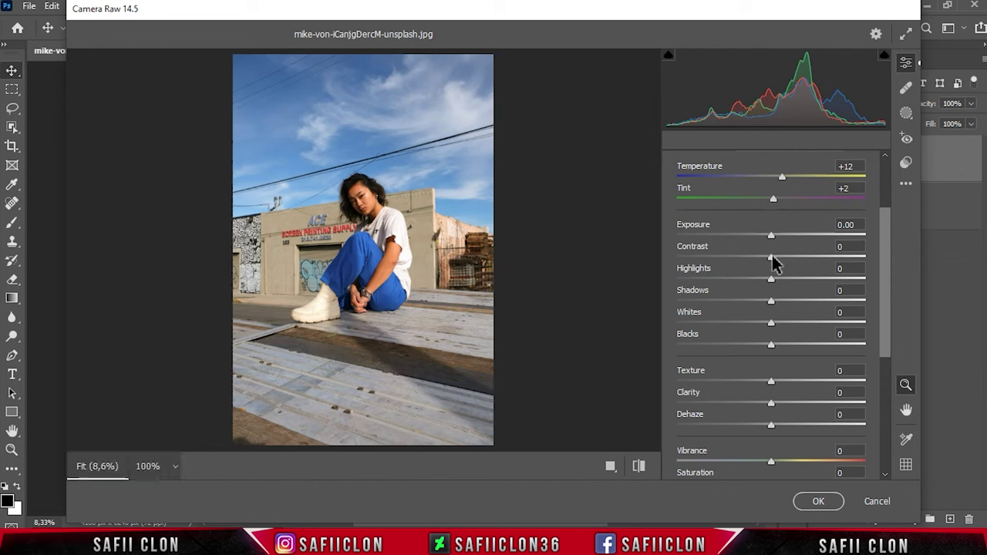
mouse_move(772, 258)
mouse_down()
mouse_move(782, 258)
mouse_move(754, 260)
mouse_move(828, 278)
mouse_move(698, 279)
mouse_up()
- Lift Shadows to +80, pull Whites to -89, raise Blacks slightly and set Clarity +37
mouse_move(774, 308)
mouse_down()
mouse_move(708, 302)
mouse_move(870, 313)
mouse_move(837, 312)
mouse_move(848, 309)
mouse_up()
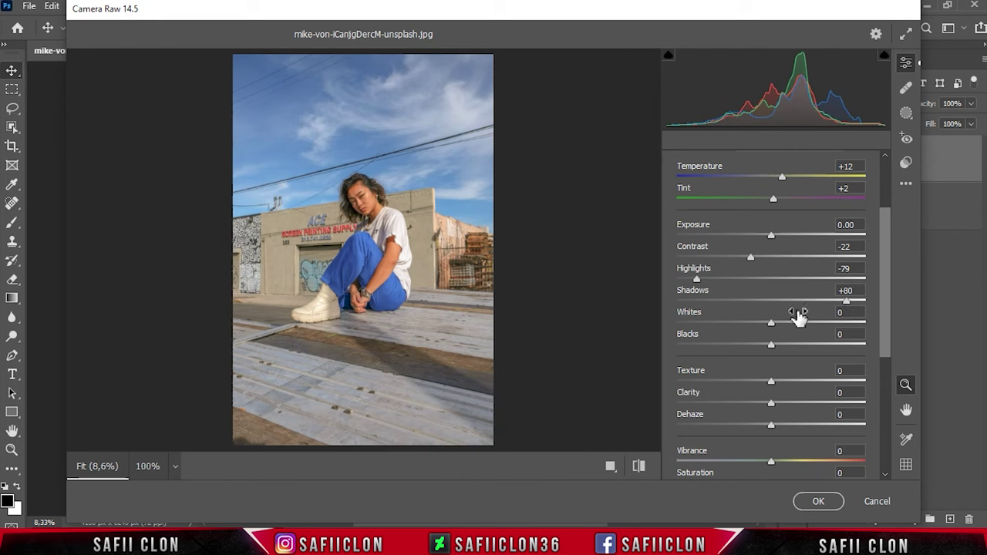
mouse_move(771, 322)
mouse_down()
mouse_move(745, 331)
mouse_move(839, 330)
mouse_move(690, 324)
mouse_up()
mouse_move(773, 346)
mouse_down()
mouse_move(745, 348)
mouse_move(785, 348)
mouse_move(775, 349)
mouse_up()
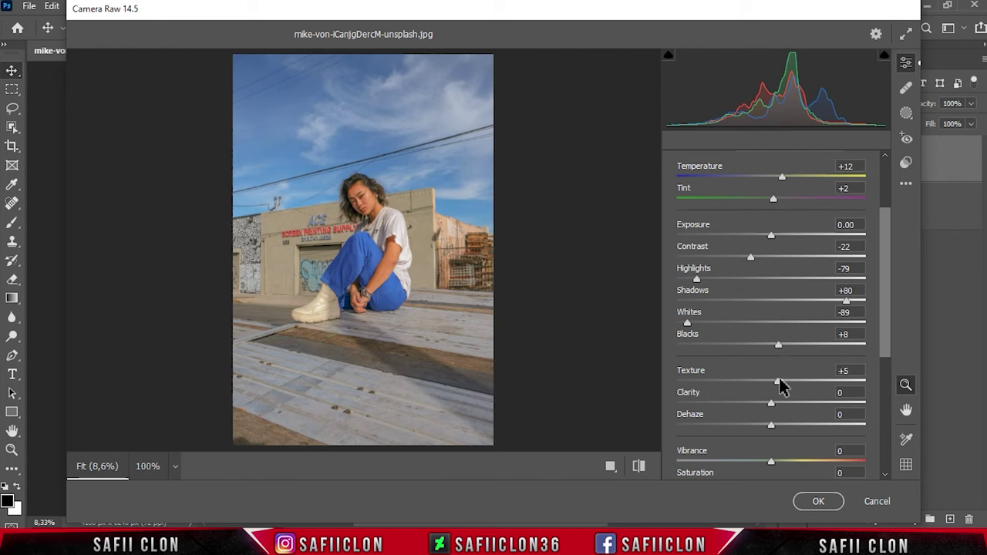
mouse_move(779, 410)
mouse_down()
mouse_move(805, 410)
mouse_move(785, 430)
mouse_up()
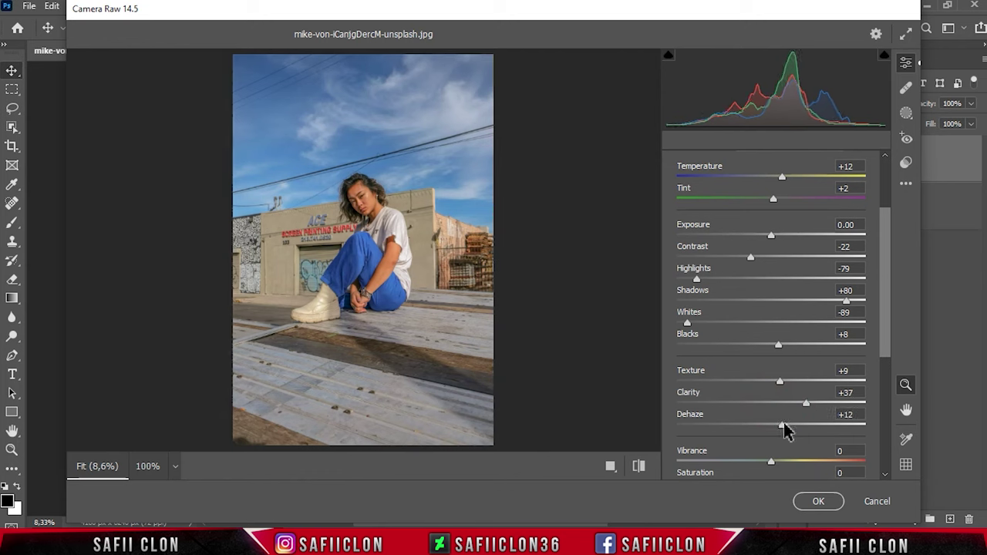
drag(885, 324, 866, 407)
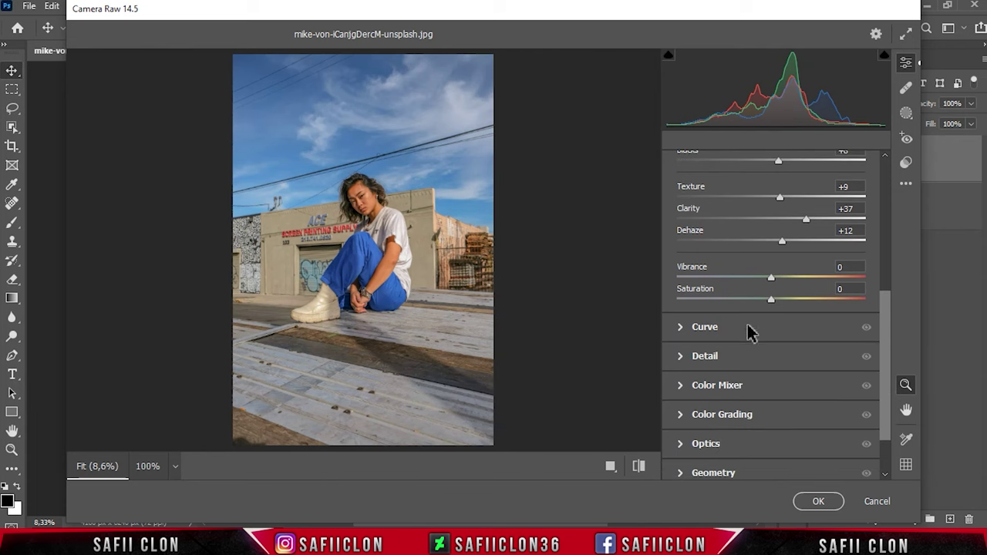
click(729, 333)
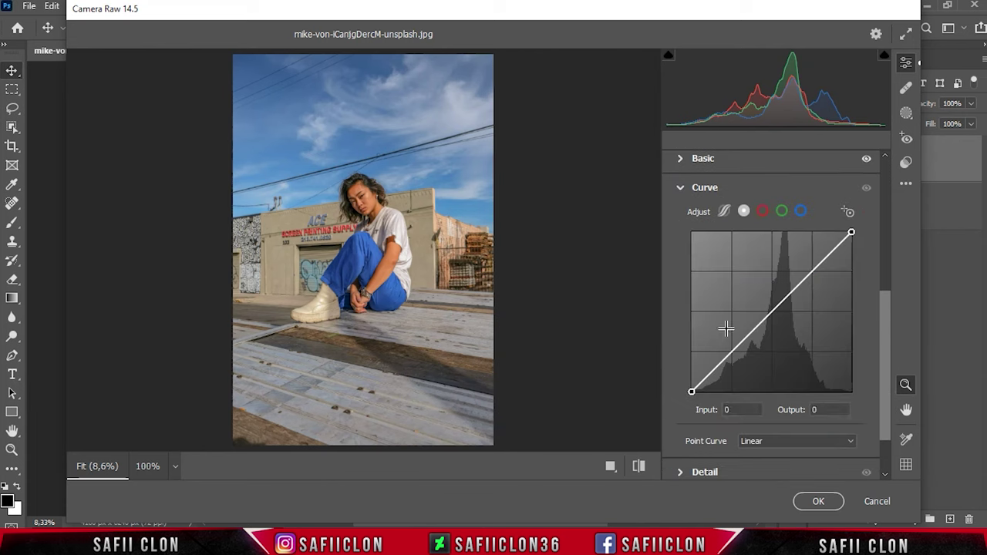
- Add red curve points at 208/222, 129/122 and 61/42
click(762, 210)
drag(775, 313, 771, 307)
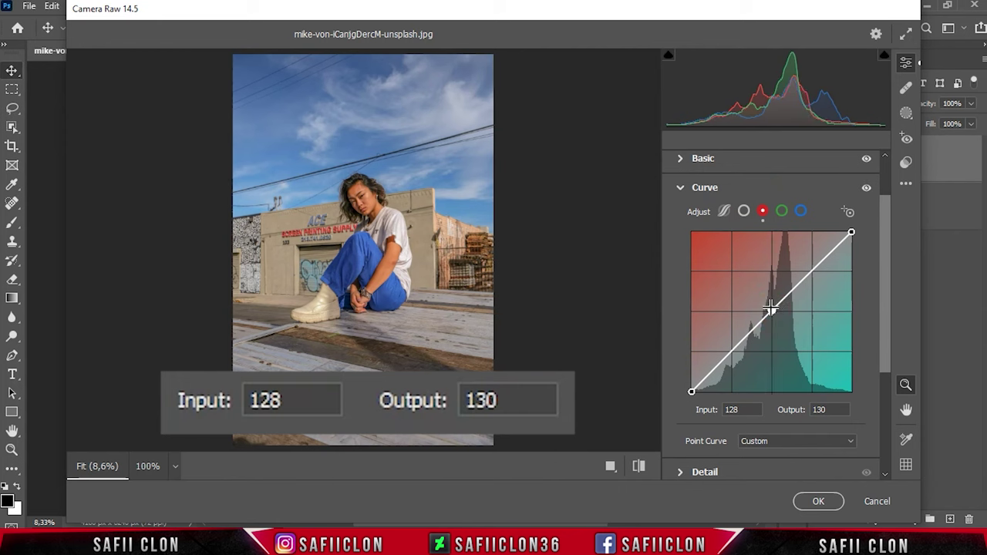
double_click(729, 409)
text(20)
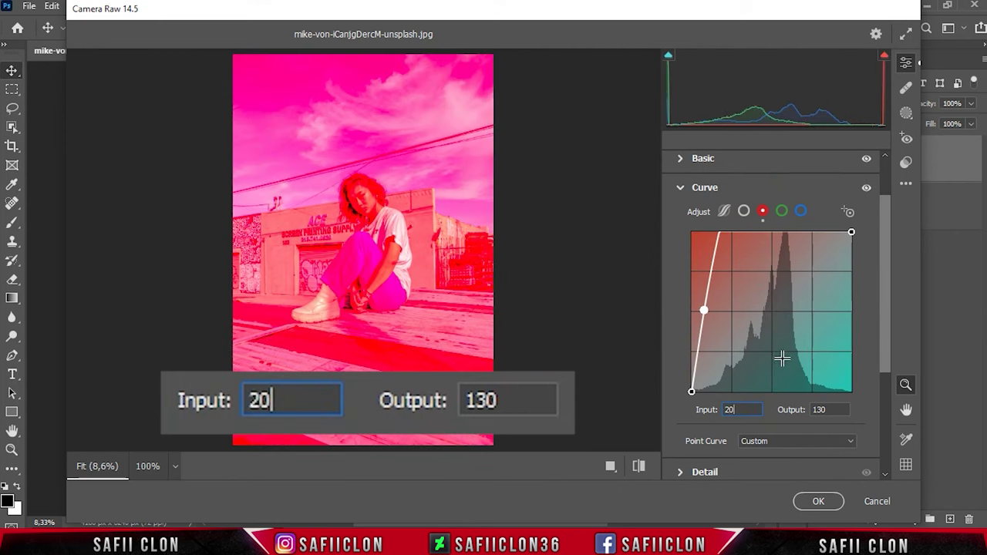
text(8)
double_click(824, 410)
text(222)
click(772, 307)
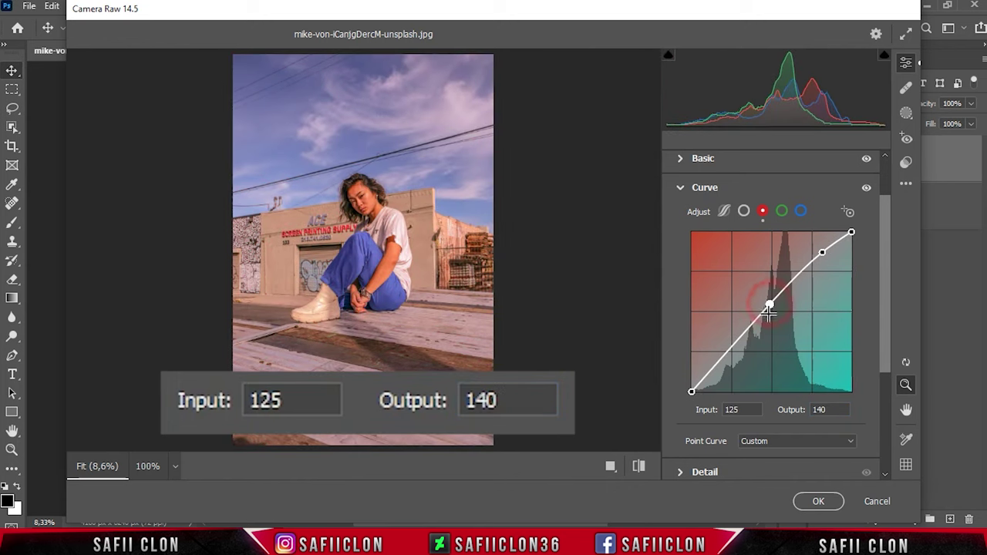
double_click(731, 410)
text(129)
double_click(823, 410)
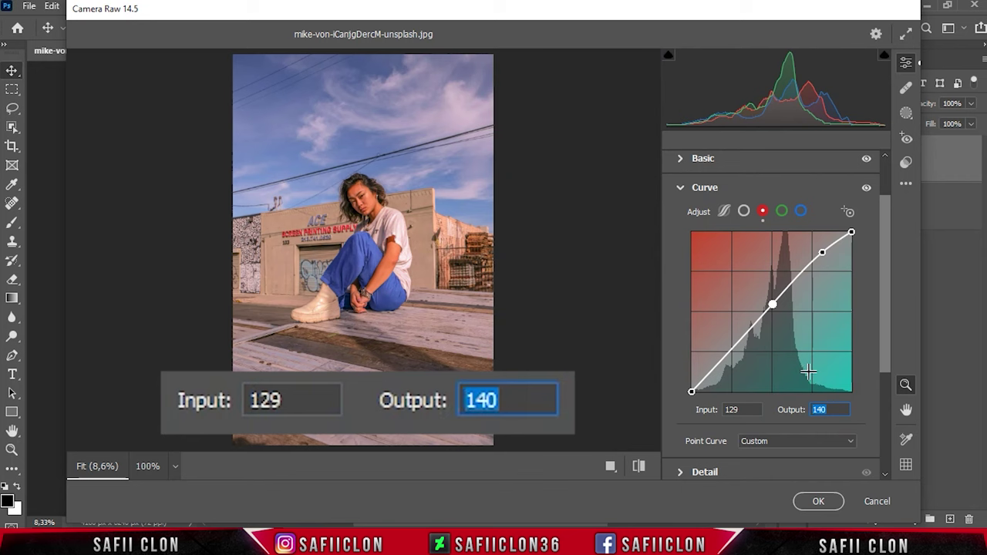
text(122)
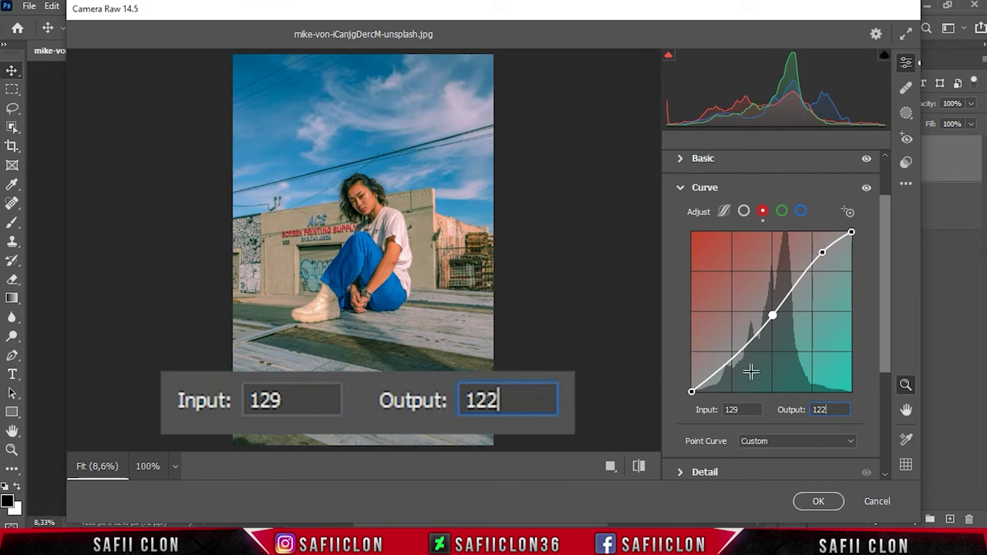
click(734, 356)
double_click(729, 410)
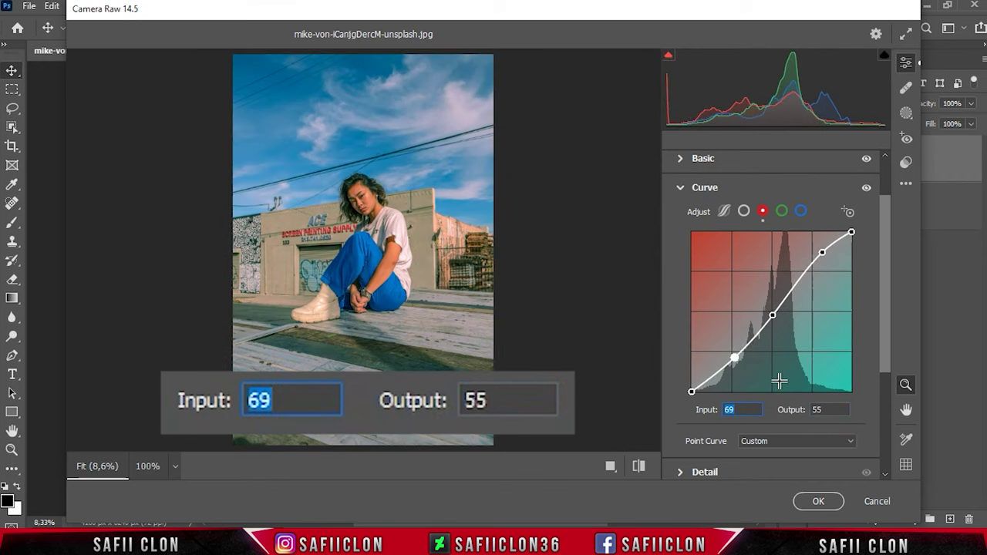
text(61)
key(Tab)
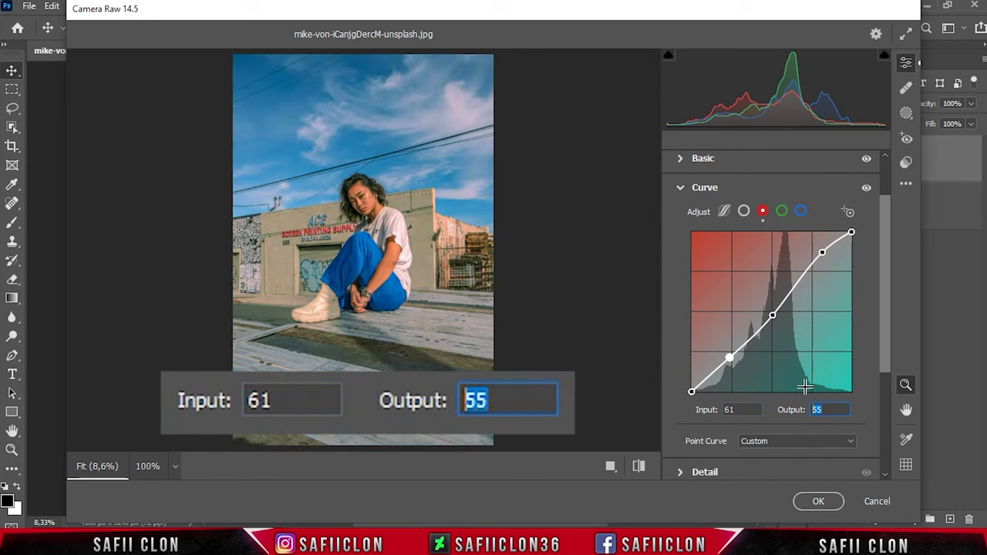
text(42)
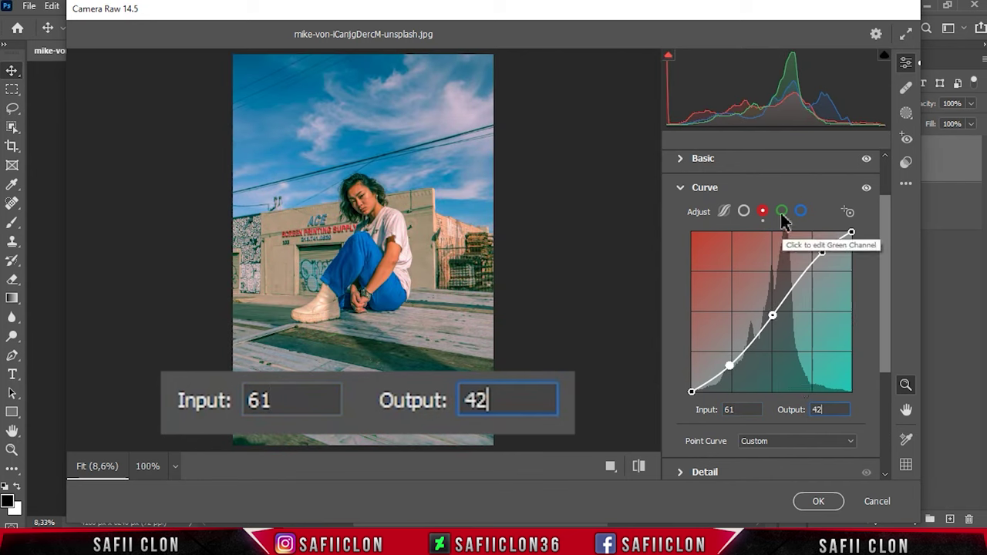
- Add green curve points at 201/208, 129/130 and 59/52
click(781, 210)
click(770, 316)
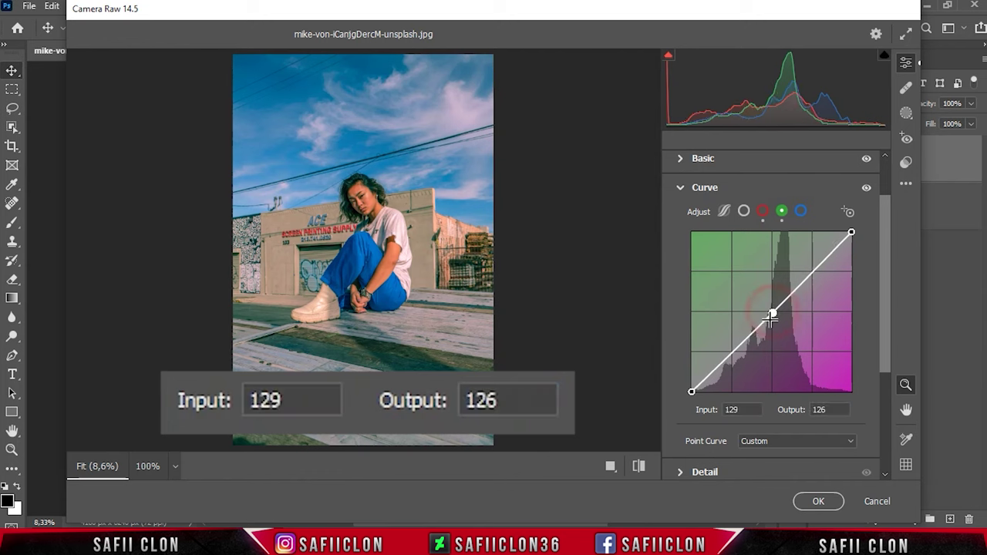
double_click(742, 409)
text(2)
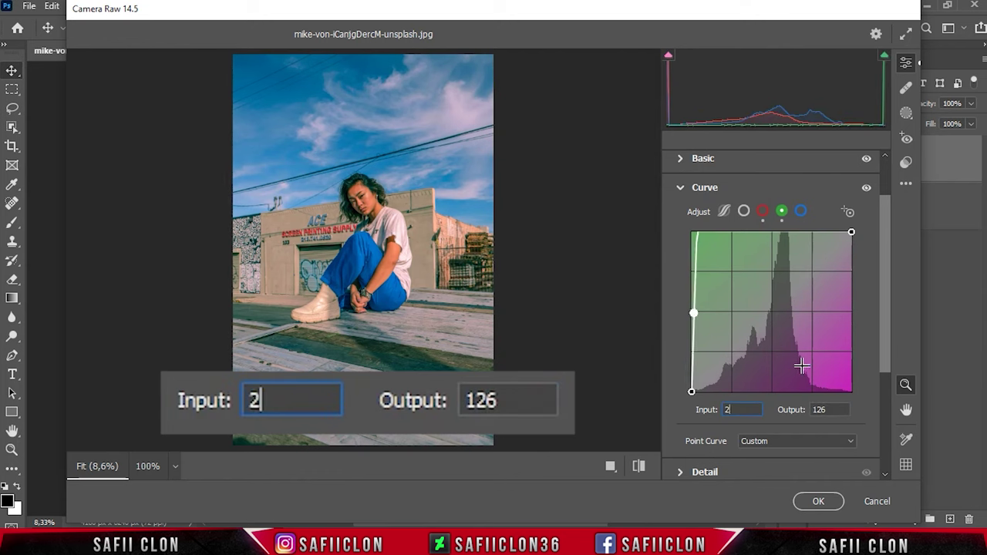
text(01)
double_click(819, 410)
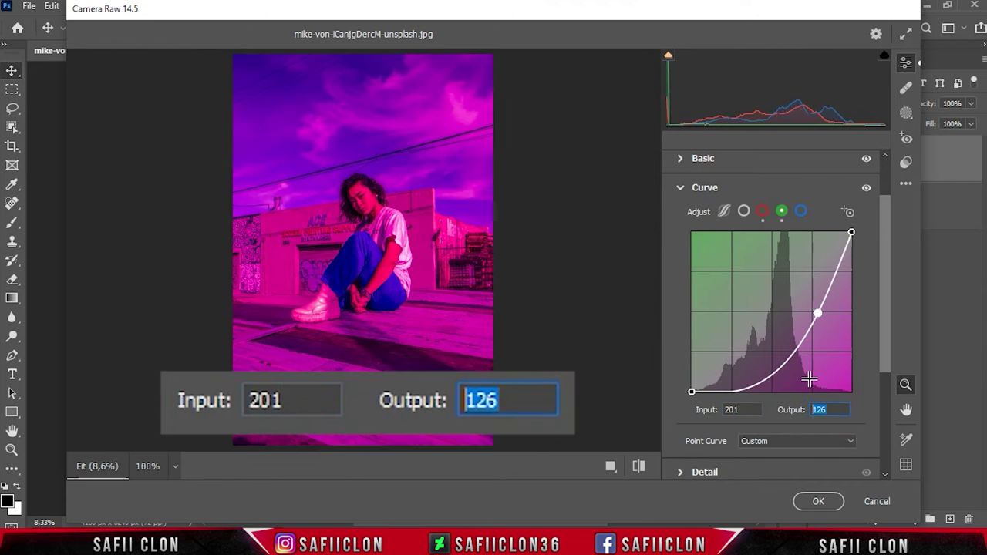
text(208)
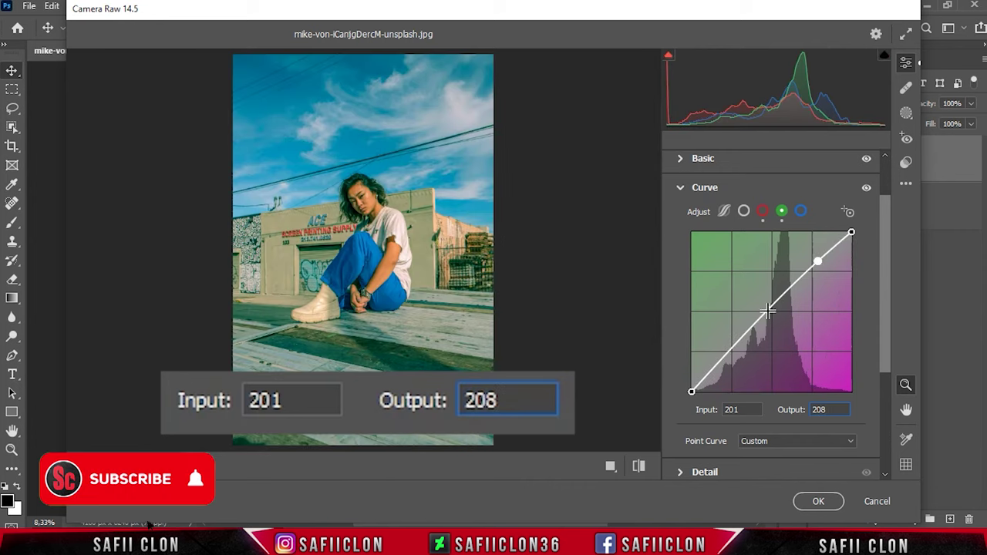
click(769, 311)
double_click(742, 409)
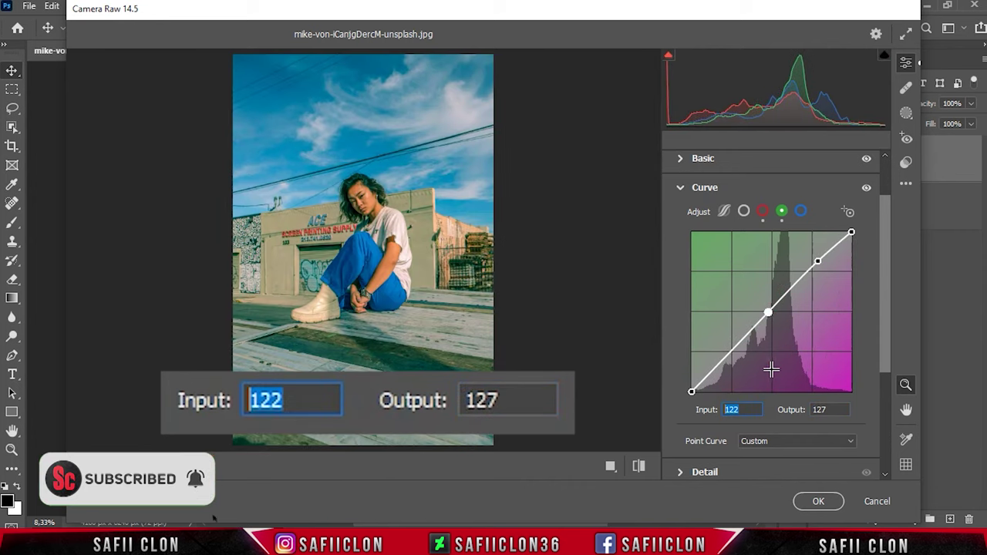
text(129)
key(Tab)
text(130)
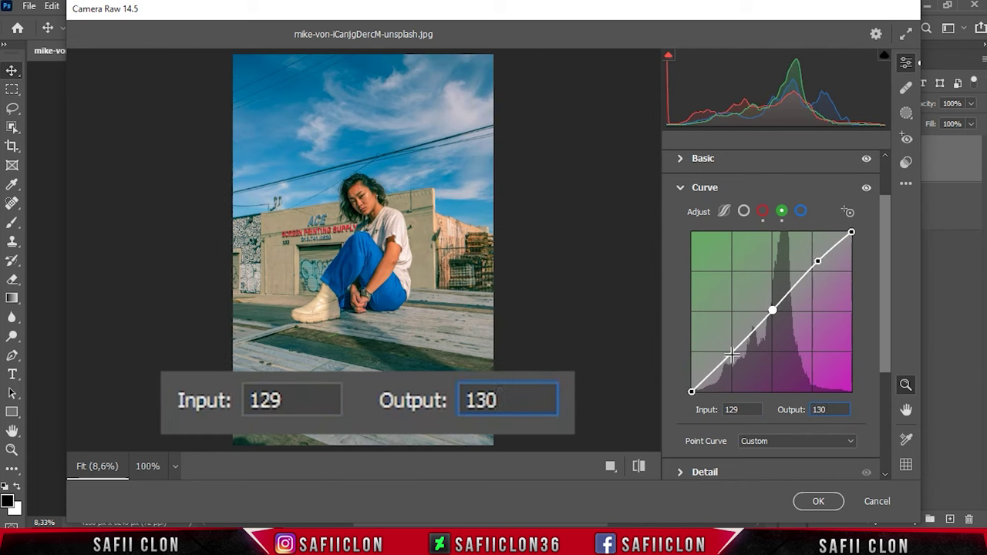
click(730, 355)
double_click(728, 410)
text(59)
key(Tab)
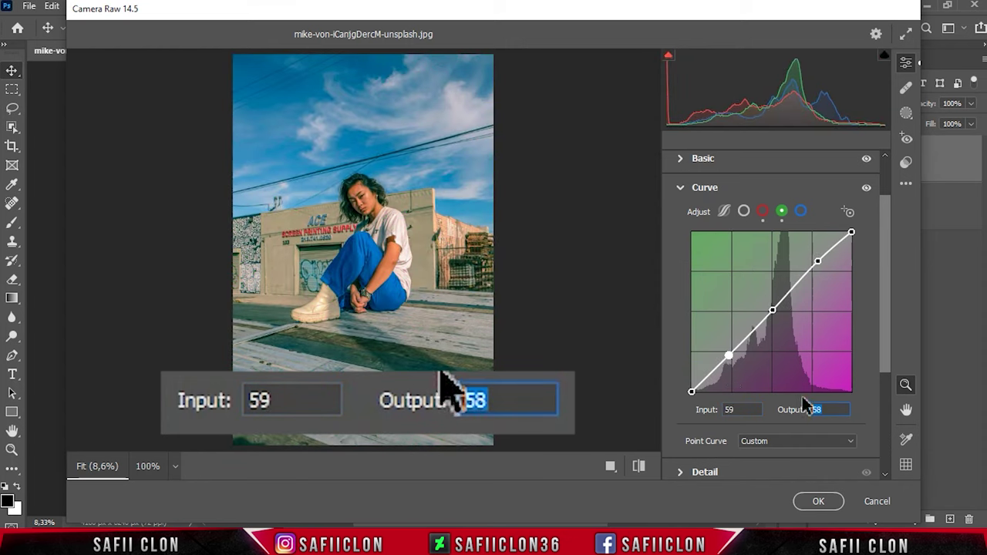
text(52)
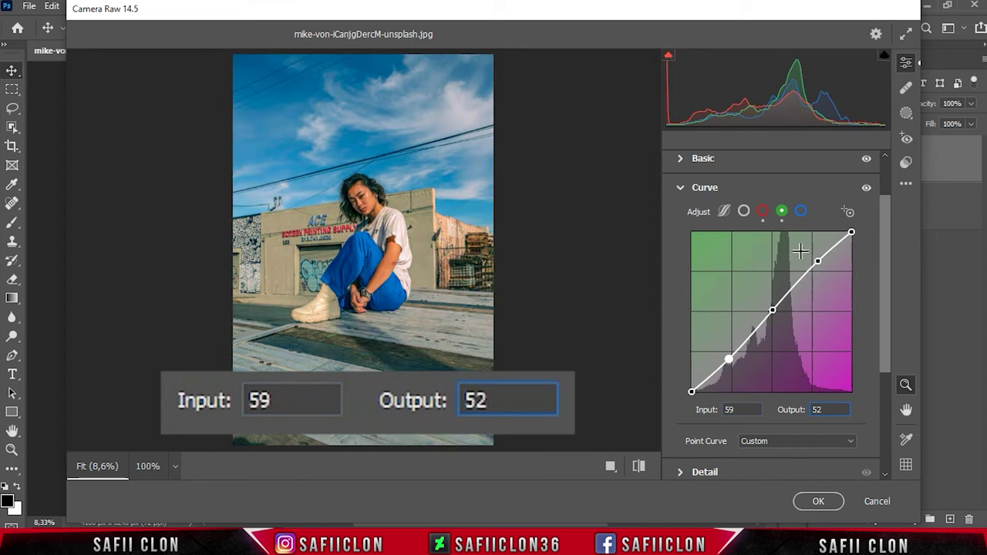
- Set the blue curve endpoints to 255/231 and 0/16
click(801, 211)
click(852, 233)
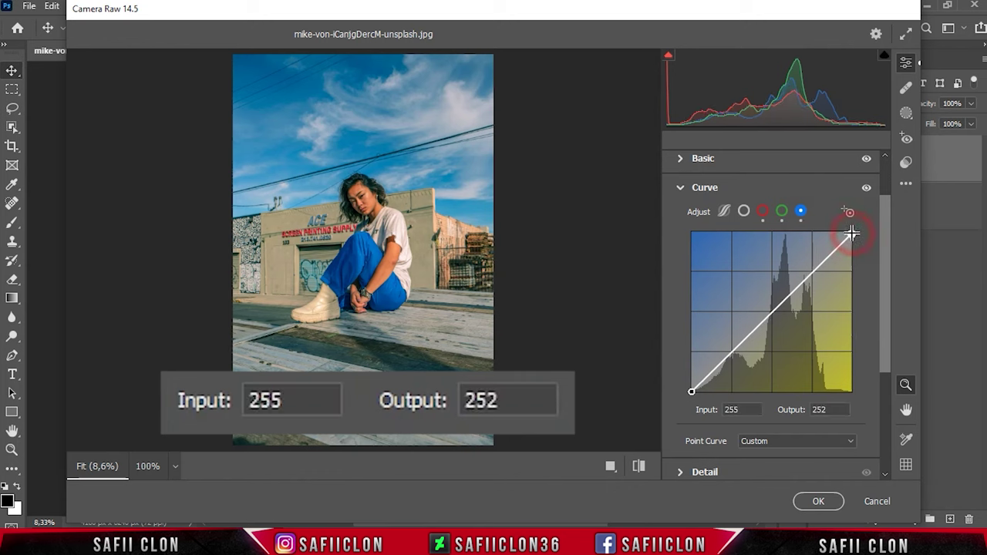
double_click(731, 409)
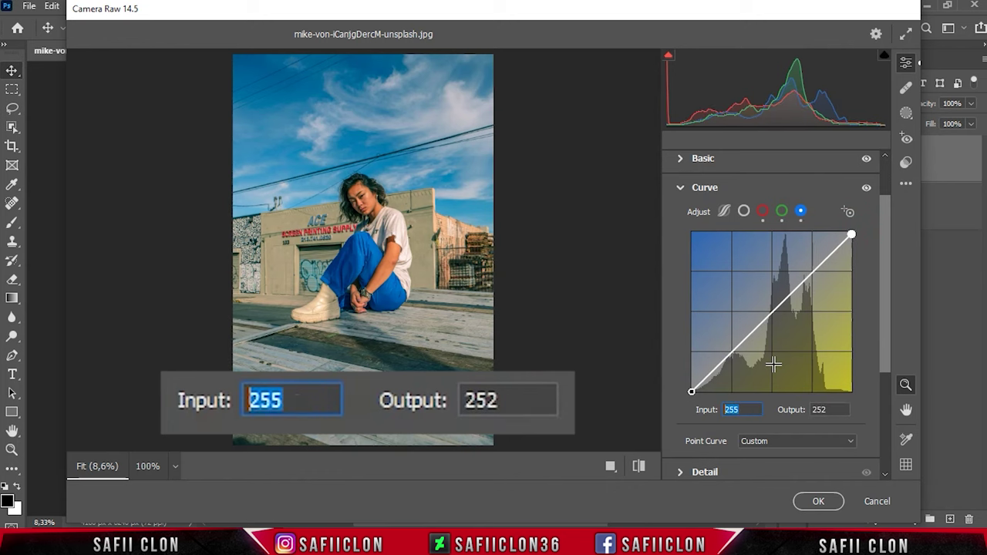
text(255)
double_click(831, 409)
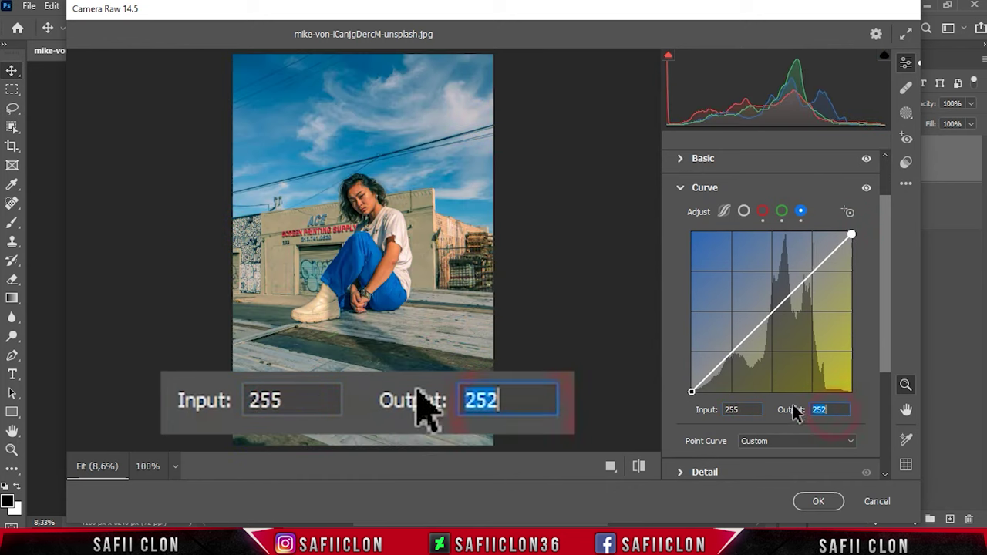
text(231)
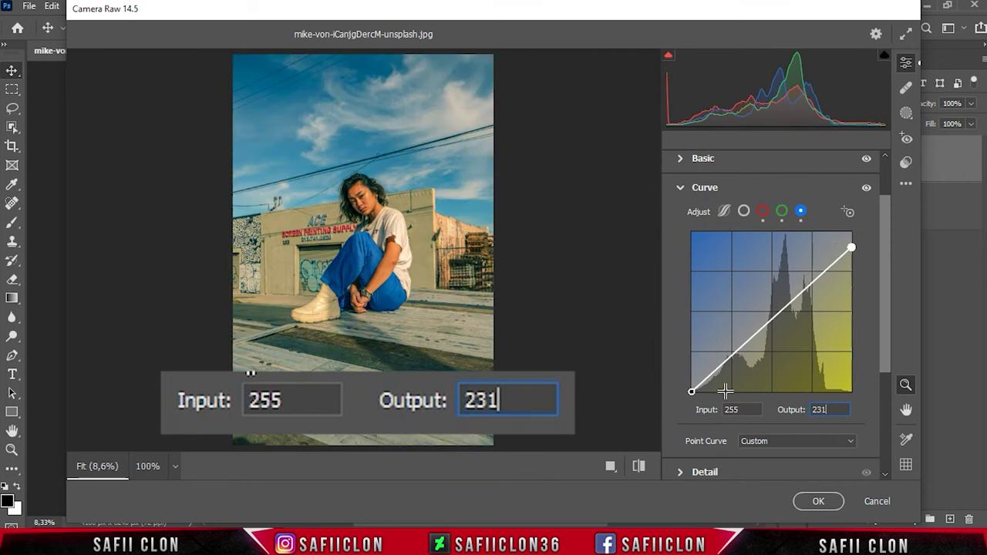
click(694, 392)
double_click(737, 410)
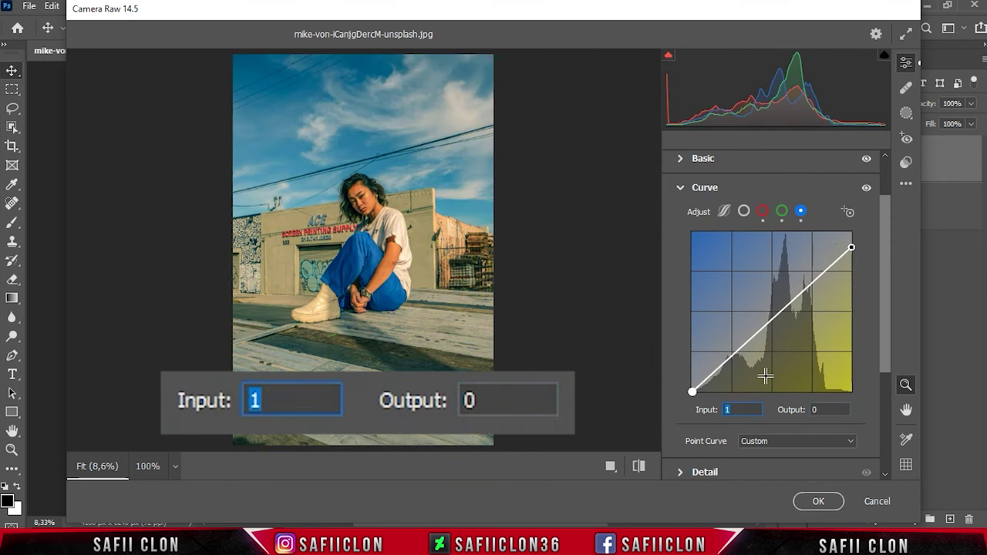
text(0)
double_click(811, 410)
text(16)
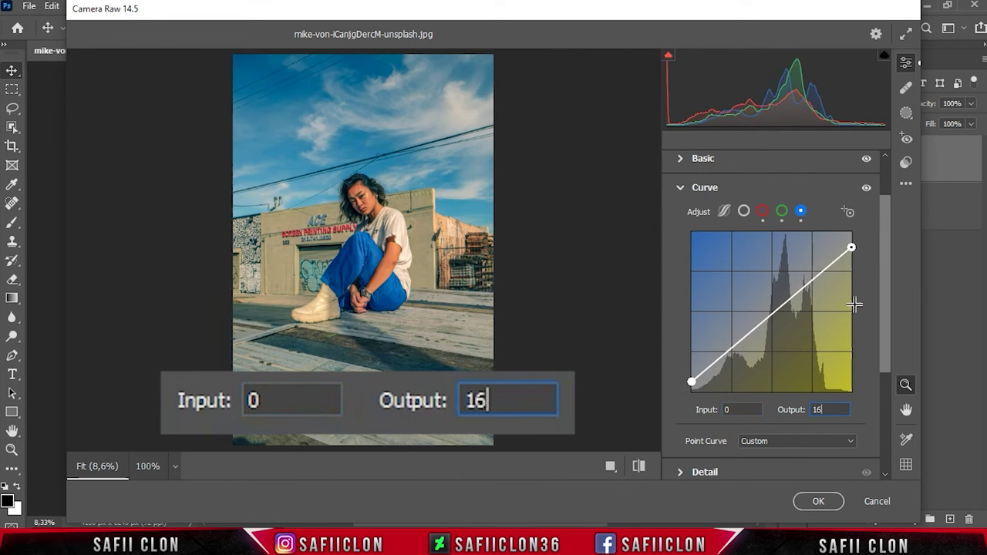
mouse_move(883, 278)
mouse_down()
mouse_move(891, 347)
mouse_move(725, 351)
mouse_up()
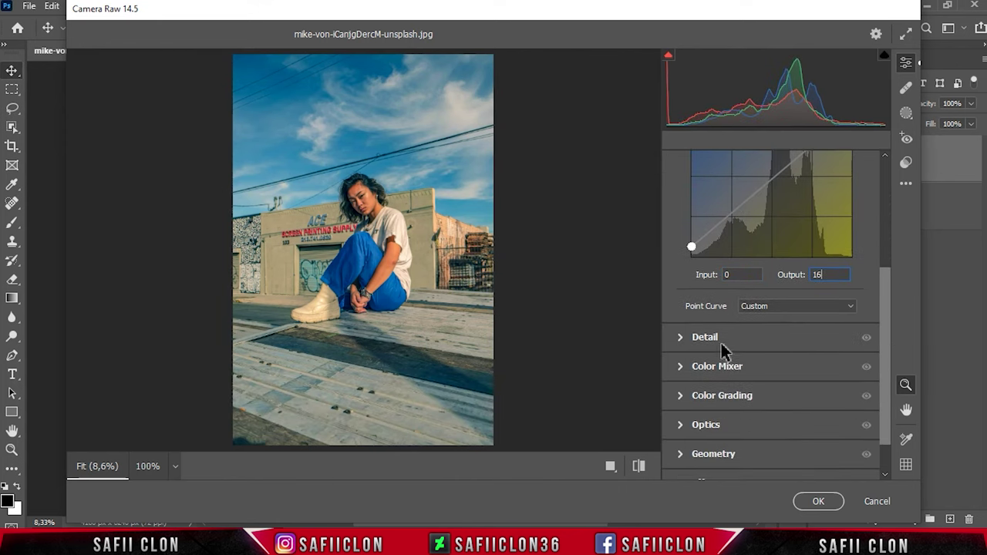
click(725, 345)
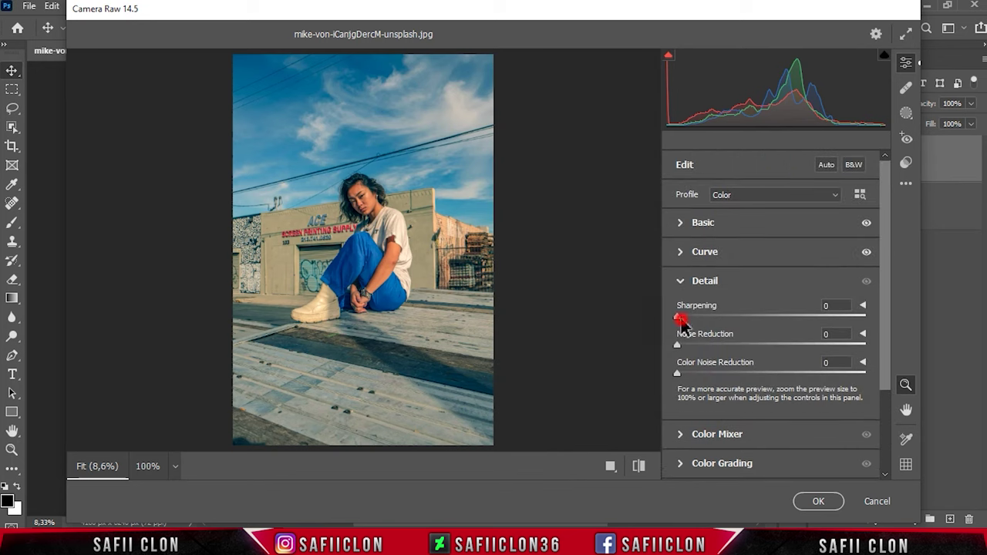
- Set Sharpening to 42 and Color Noise Reduction to 17, then show Color Mixer hue controls
drag(678, 319, 742, 318)
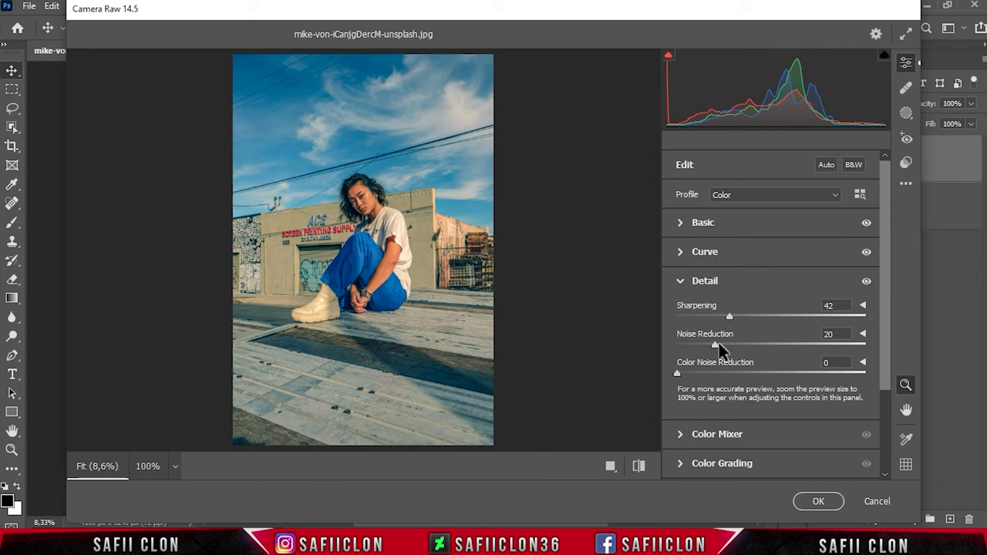
drag(678, 374, 707, 375)
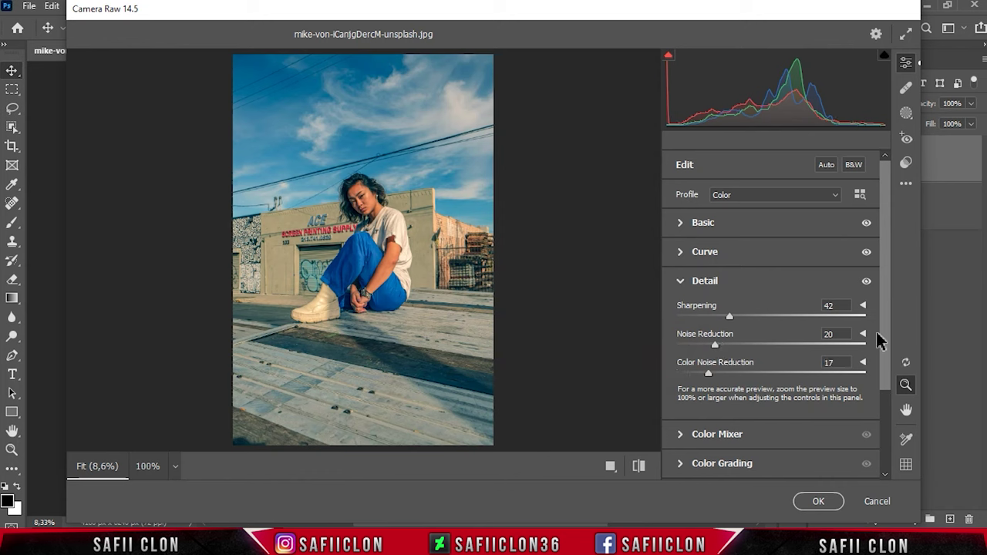
drag(886, 332, 887, 409)
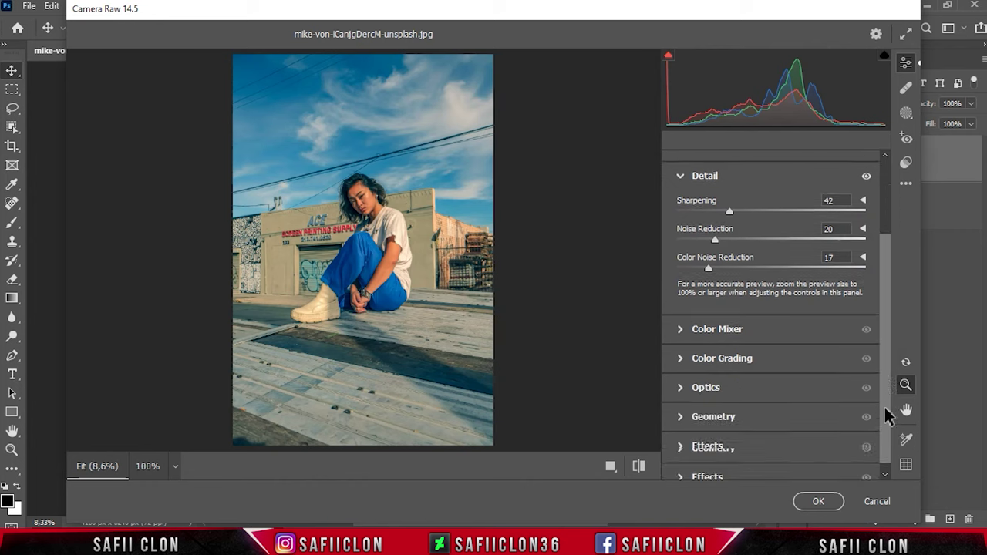
click(729, 326)
click(685, 246)
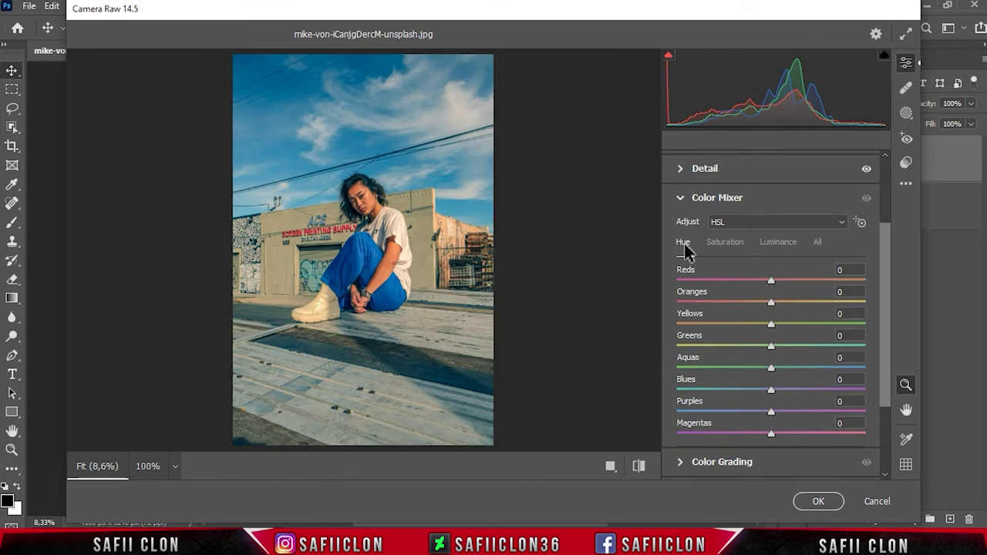
- Shift hues: Reds +33, Yellows -100, Greens -100, Aquas about -49, Blues about -43
drag(774, 287, 785, 287)
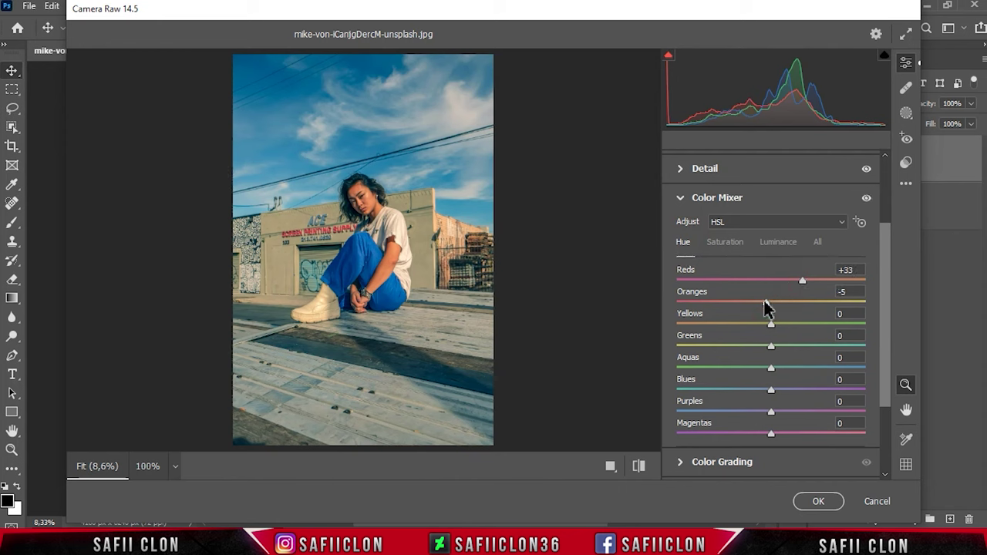
drag(769, 327, 663, 329)
drag(771, 346, 665, 349)
drag(769, 366, 741, 366)
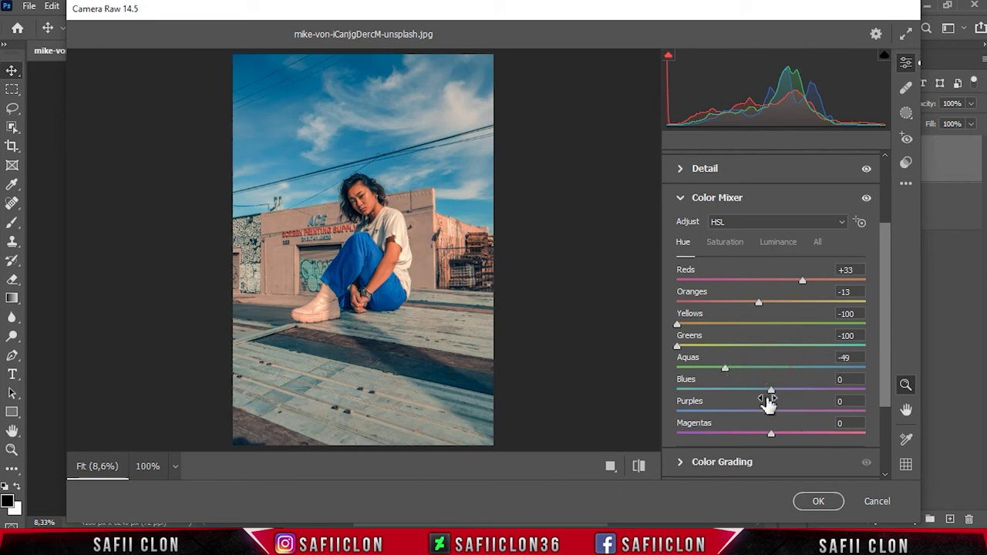
drag(771, 391, 733, 394)
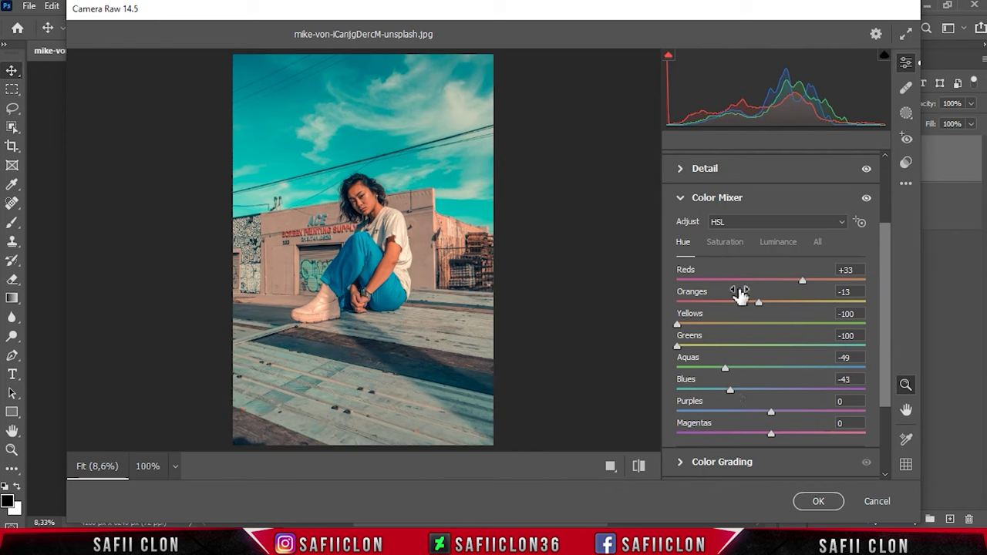
- Set saturation: Reds about +26, Oranges +24, and Greens, Aquas and Blues fully desaturated
click(727, 246)
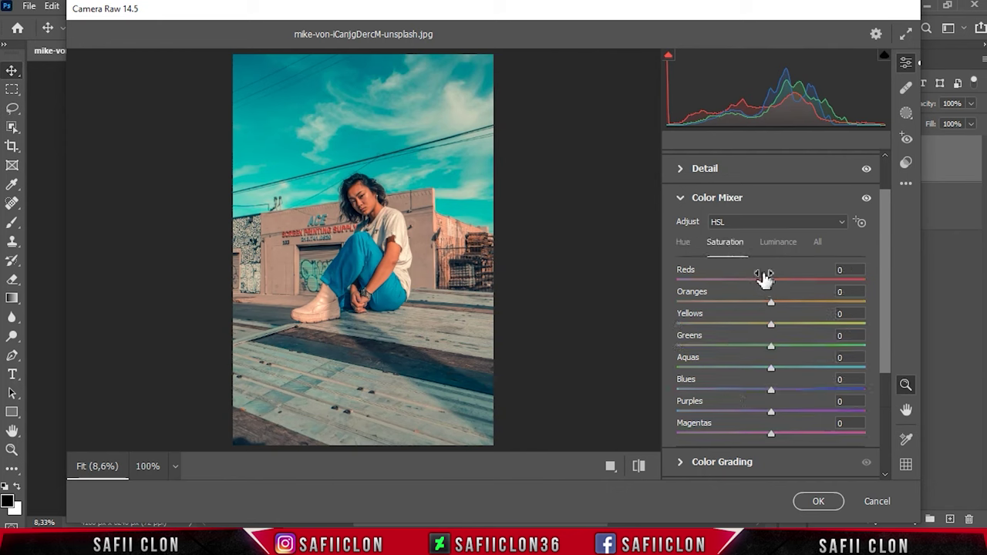
drag(771, 281, 787, 281)
drag(774, 309, 784, 309)
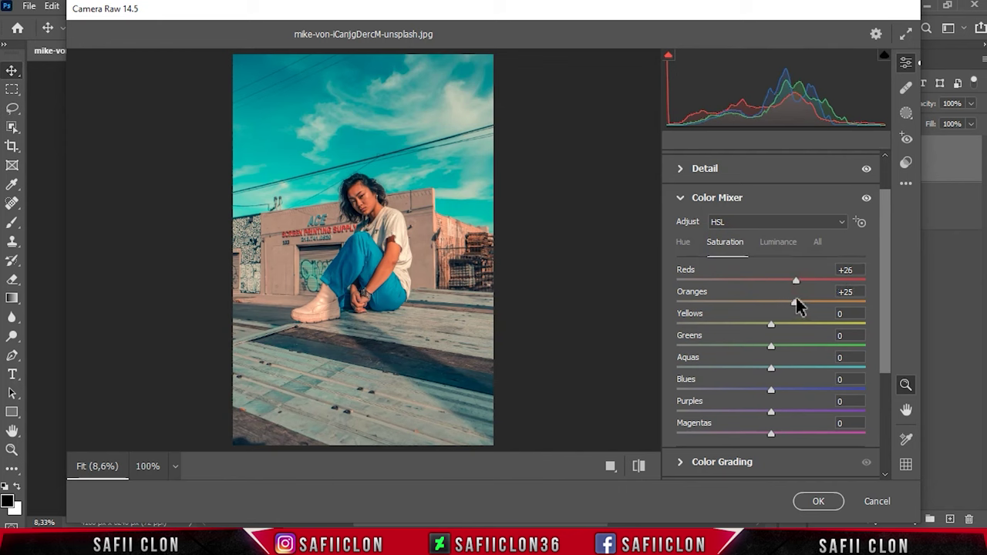
drag(796, 298, 667, 328)
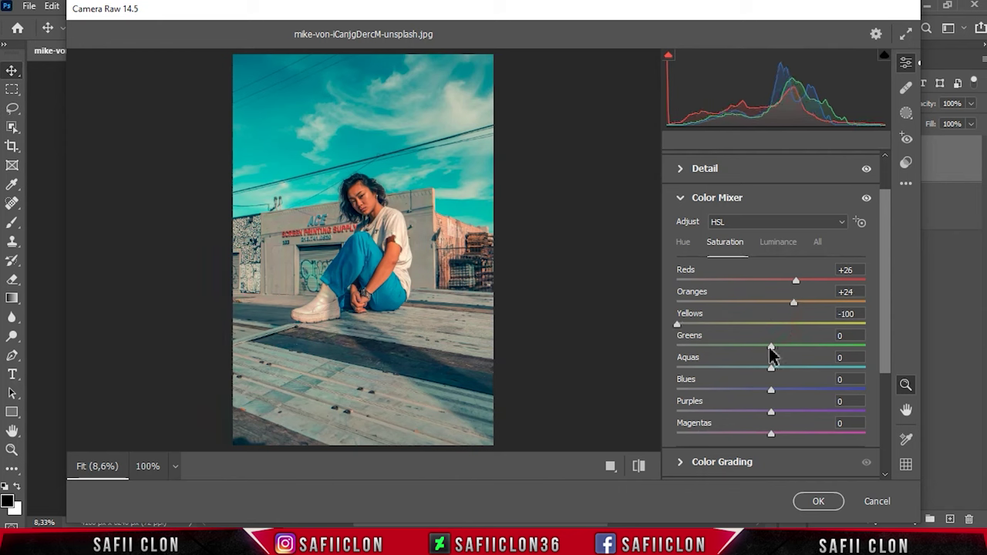
drag(772, 349, 655, 347)
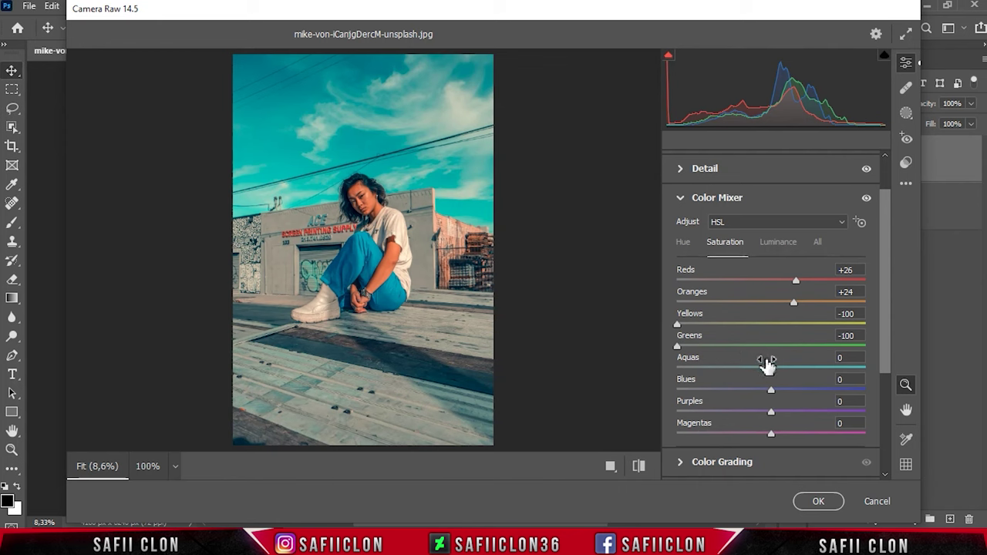
drag(771, 367, 673, 369)
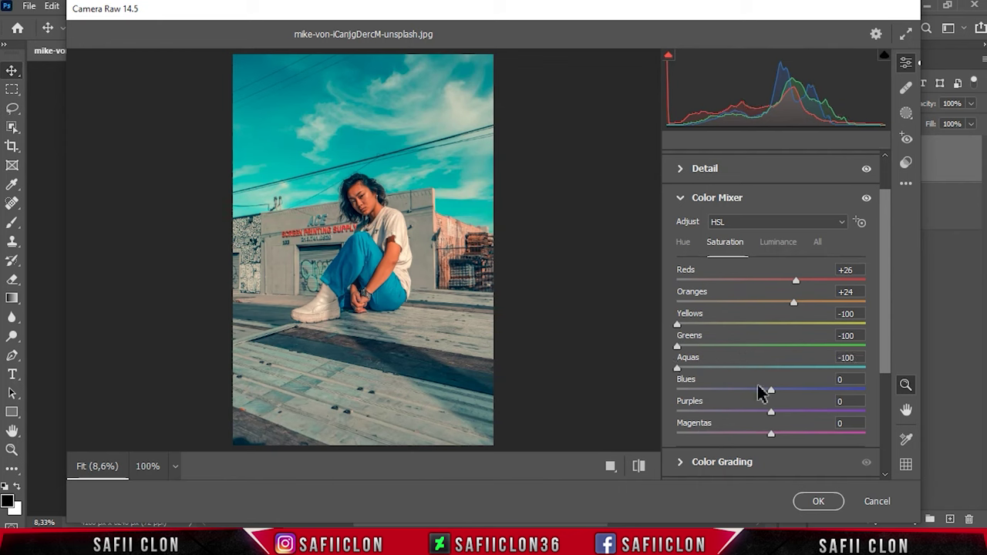
drag(772, 390, 675, 392)
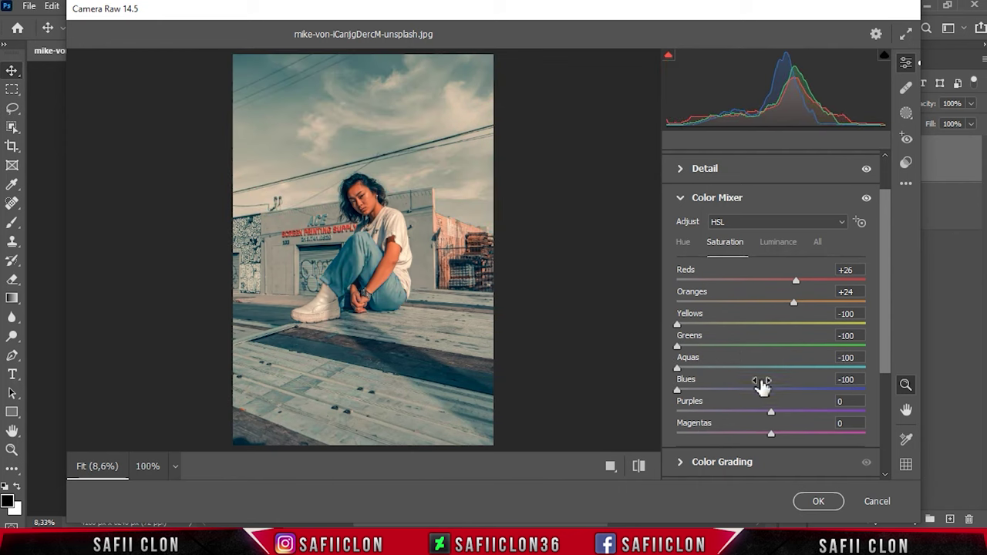
- Darken the Reds luminance in the colour mixer's Luminance controls
click(780, 243)
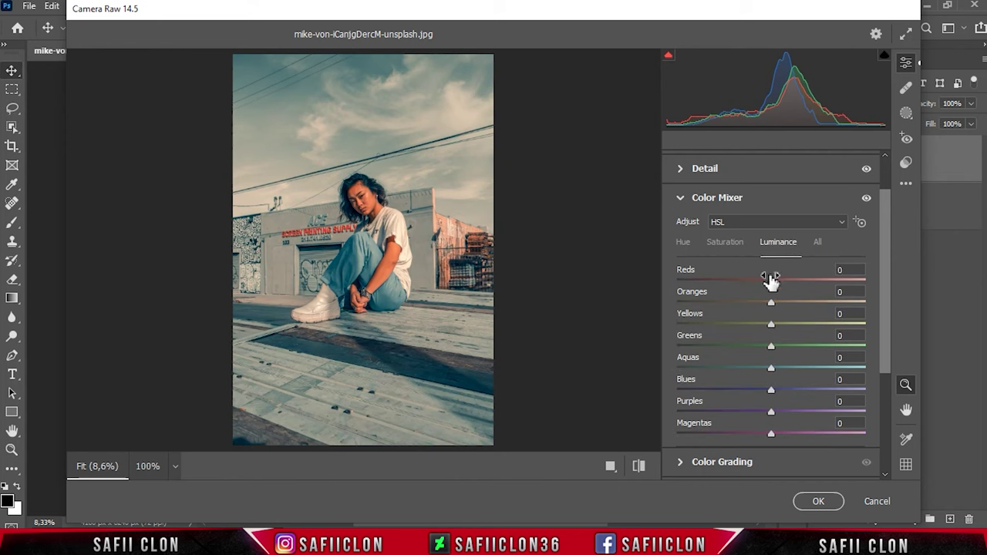
mouse_move(772, 281)
mouse_down()
mouse_move(749, 281)
mouse_move(790, 302)
mouse_move(796, 324)
mouse_up()
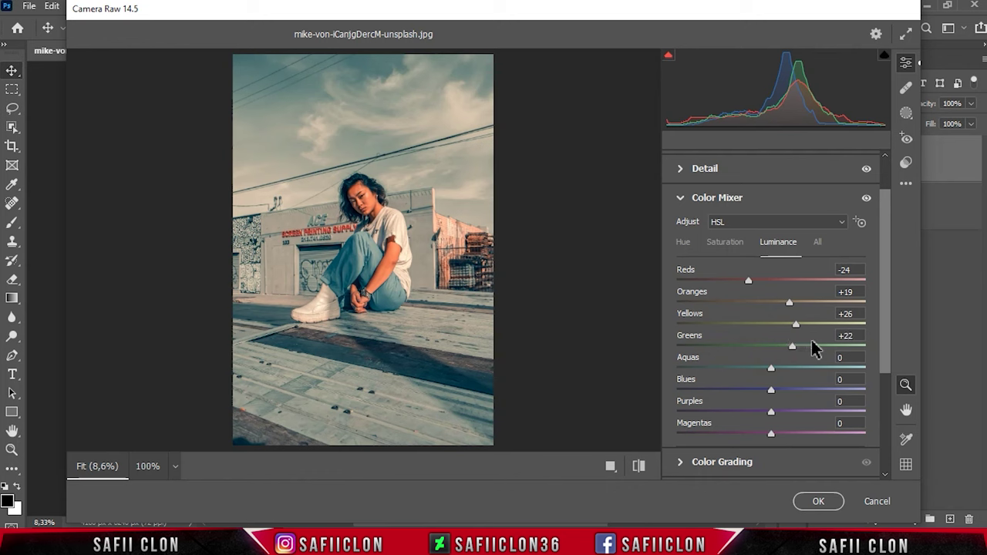
drag(884, 320, 883, 418)
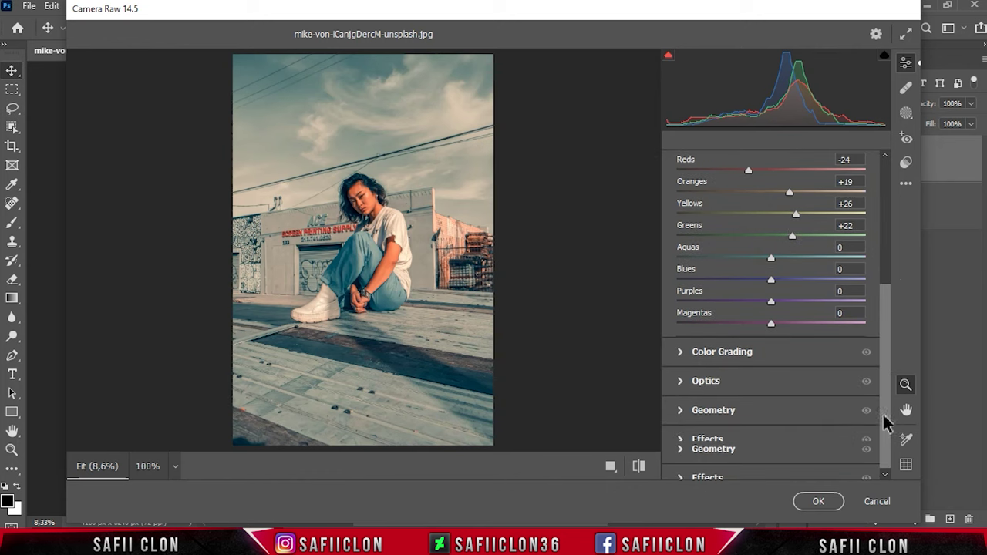
- Tint the highlights with Hue 218 and Saturation 39, using Blending 100 and Balance -39
click(735, 349)
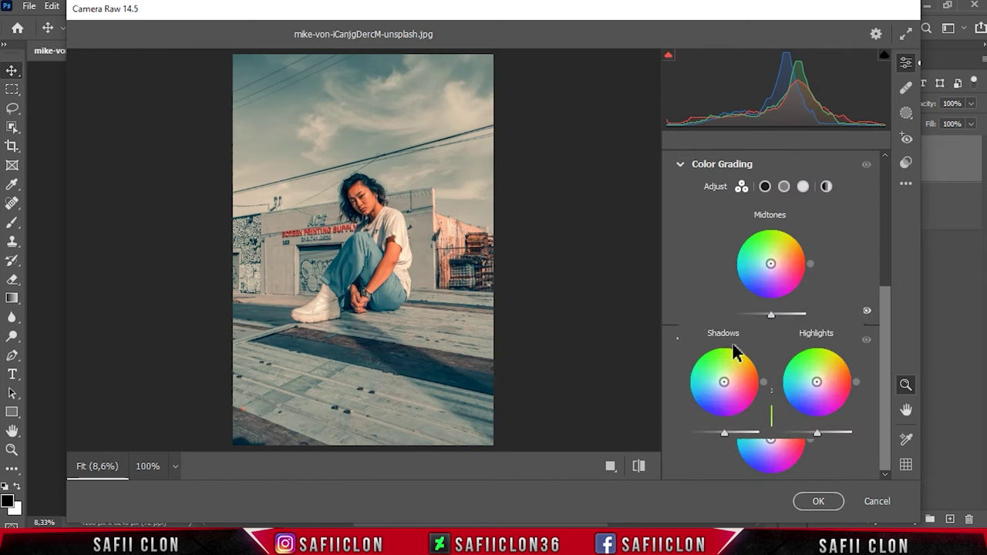
click(804, 187)
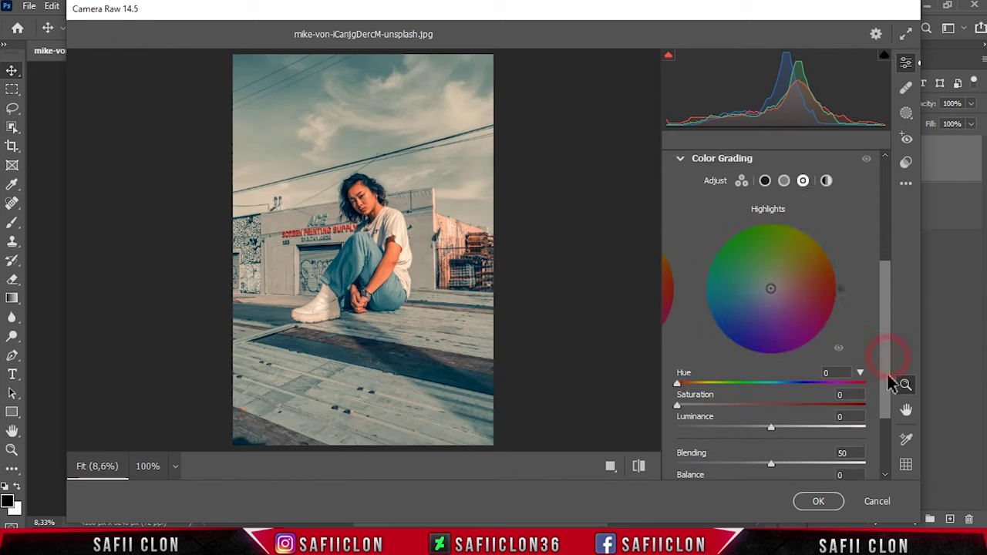
drag(883, 354, 773, 373)
drag(678, 326, 794, 327)
drag(677, 346, 750, 355)
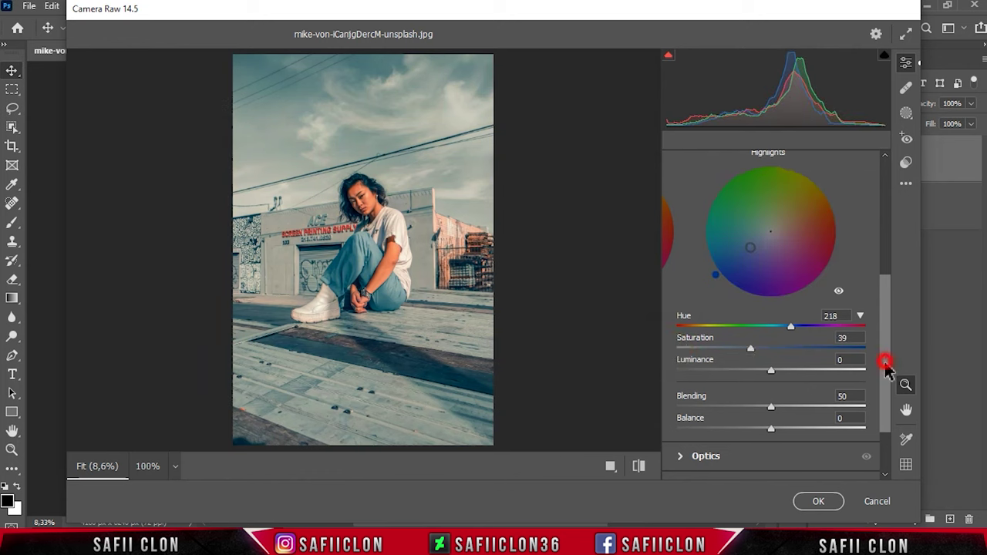
scroll(849, 382, down, 1)
drag(785, 390, 866, 390)
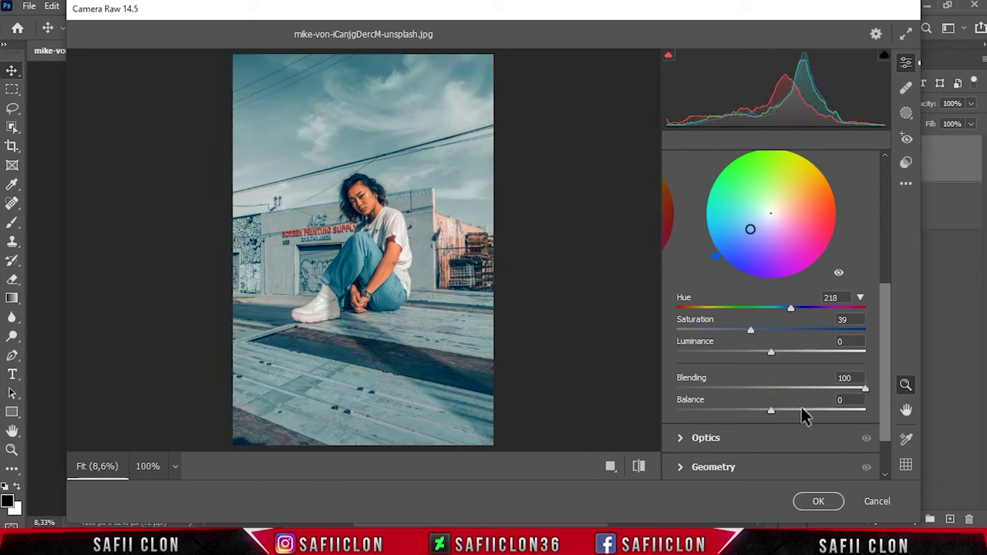
drag(770, 413, 732, 413)
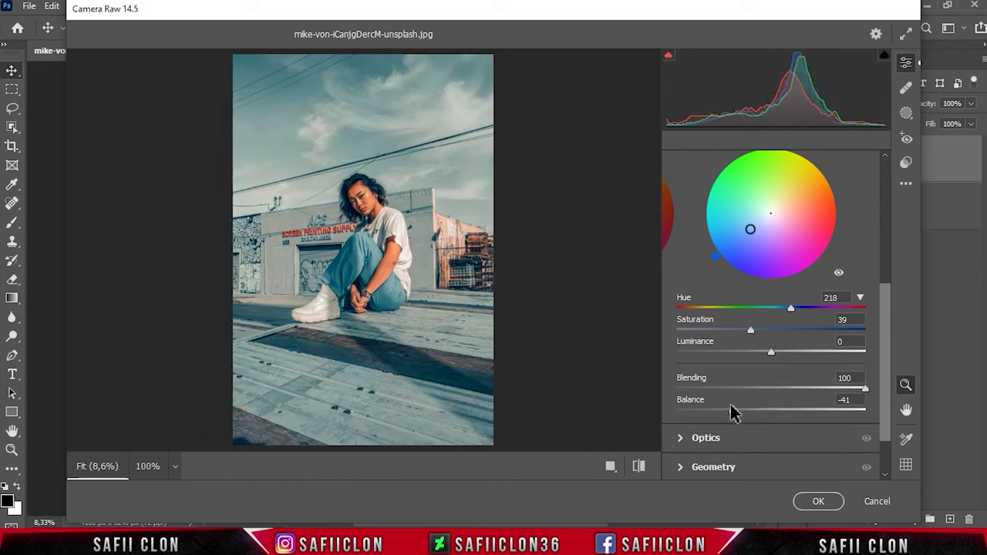
drag(883, 344, 885, 389)
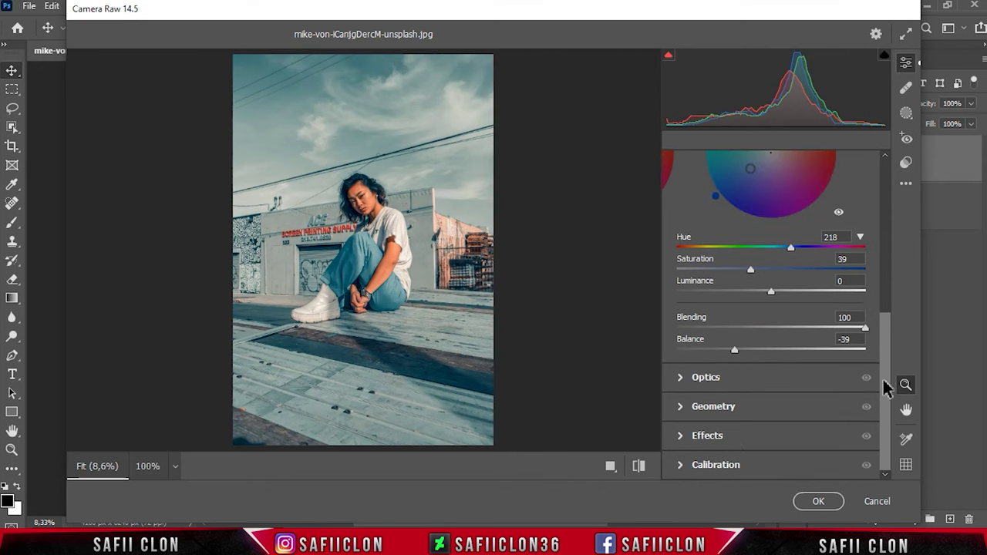
- Add a -29 vignette in the Effects panel
click(727, 439)
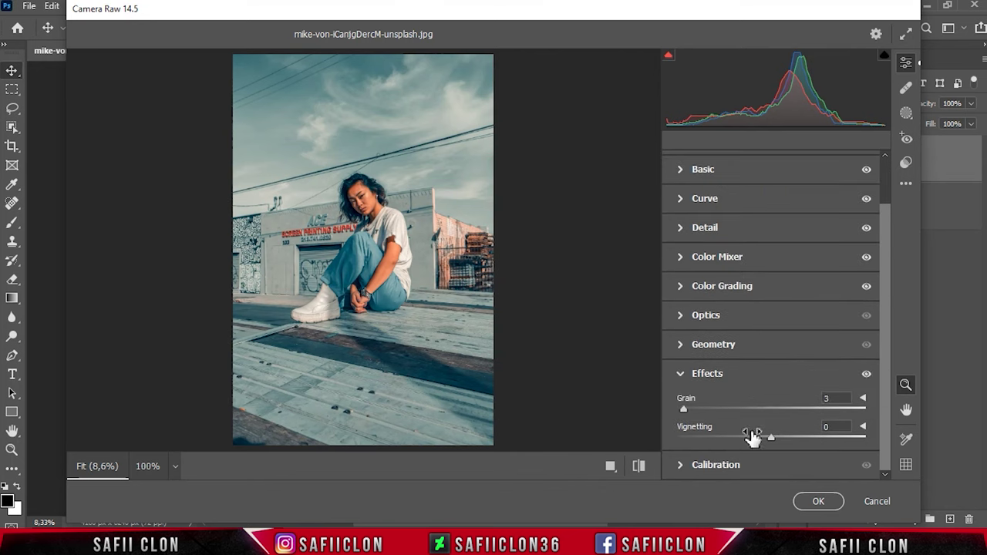
drag(773, 437, 744, 438)
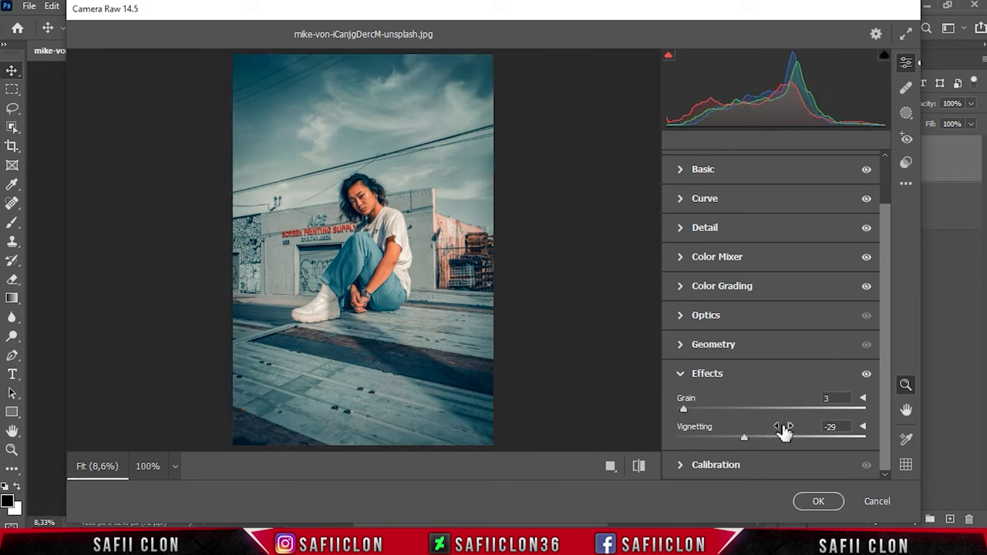
scroll(881, 379, up, 2)
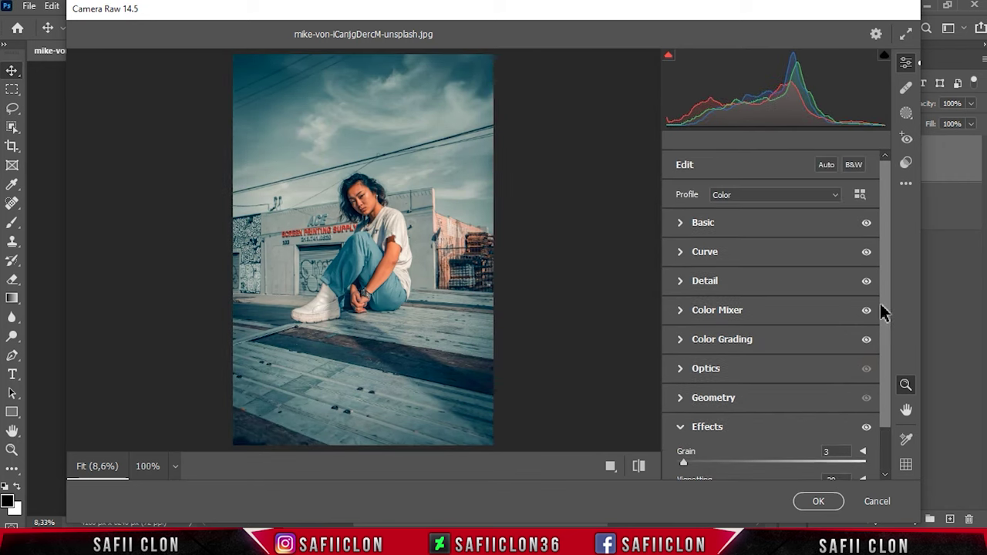
- Apply the Vintage 09 profile at amount 100
click(822, 198)
click(764, 245)
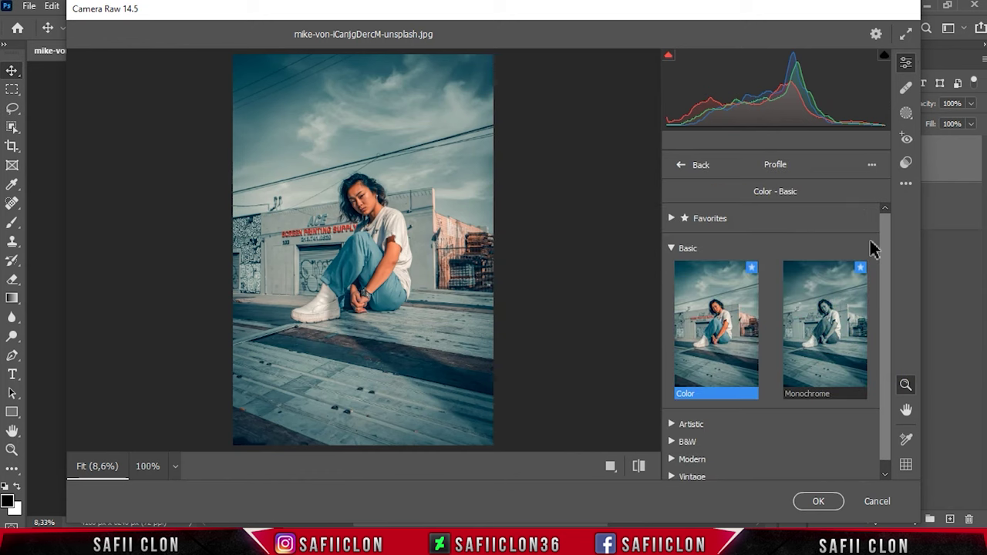
scroll(888, 258, down, 1)
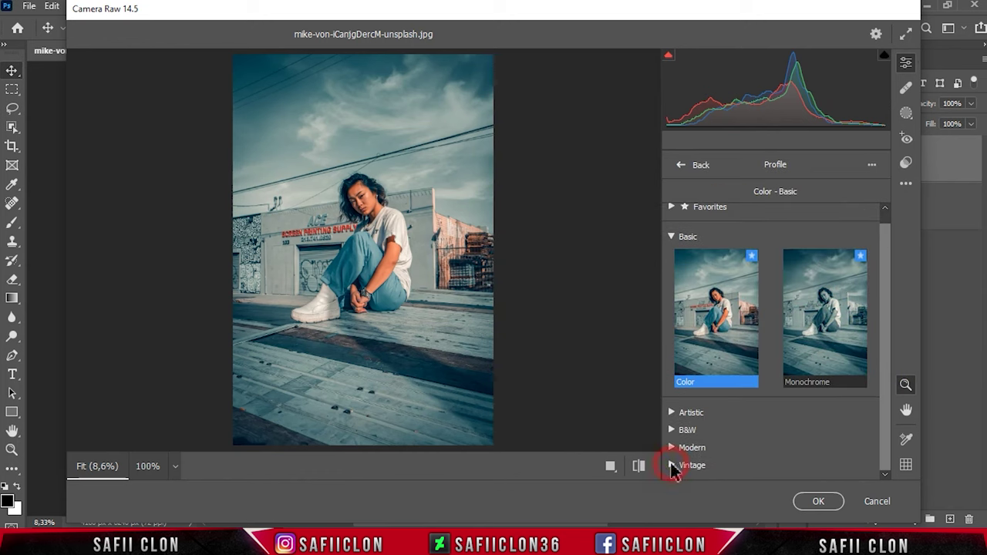
click(672, 465)
drag(892, 309, 885, 463)
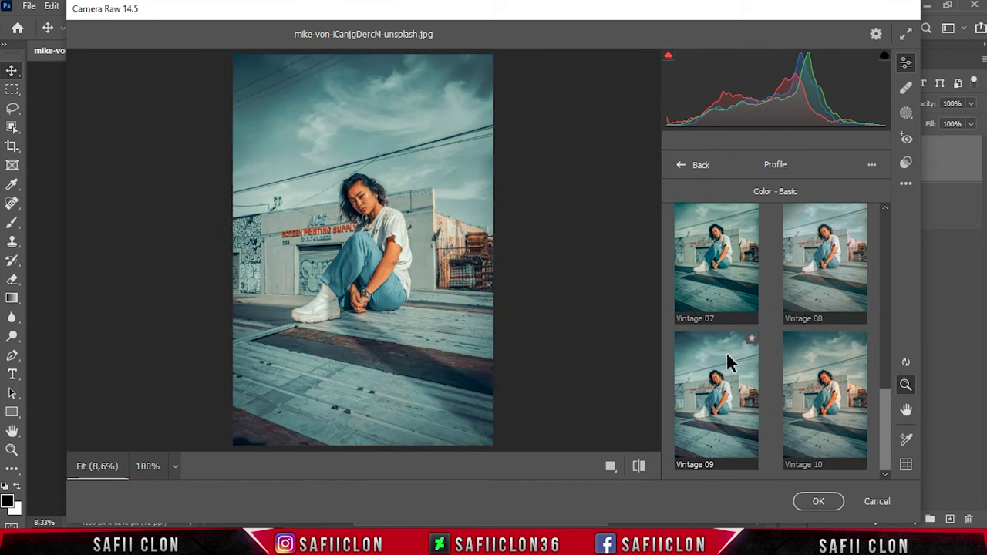
mouse_move(717, 397)
click(724, 391)
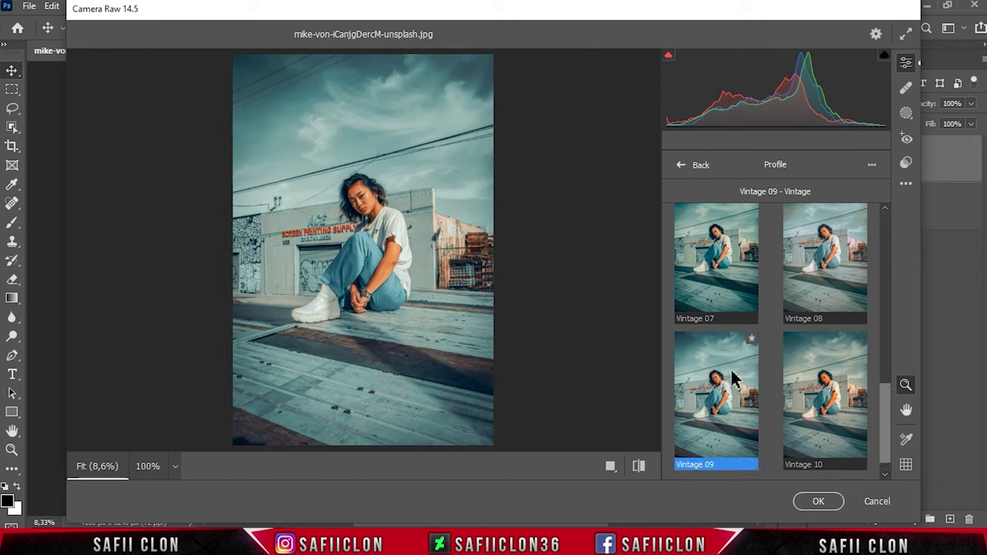
click(681, 164)
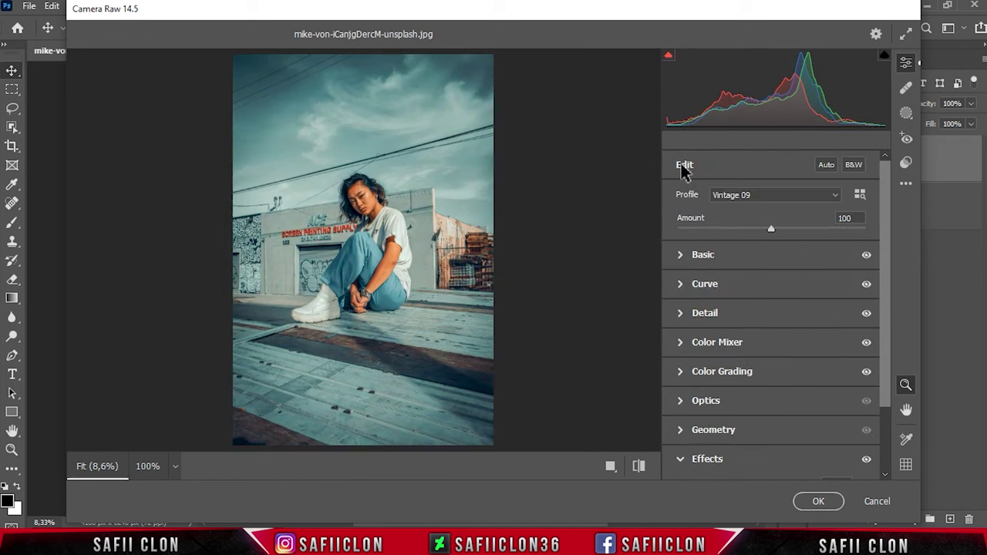
- Compare the before/after views, then apply the Camera Raw filter to EDIT
click(610, 465)
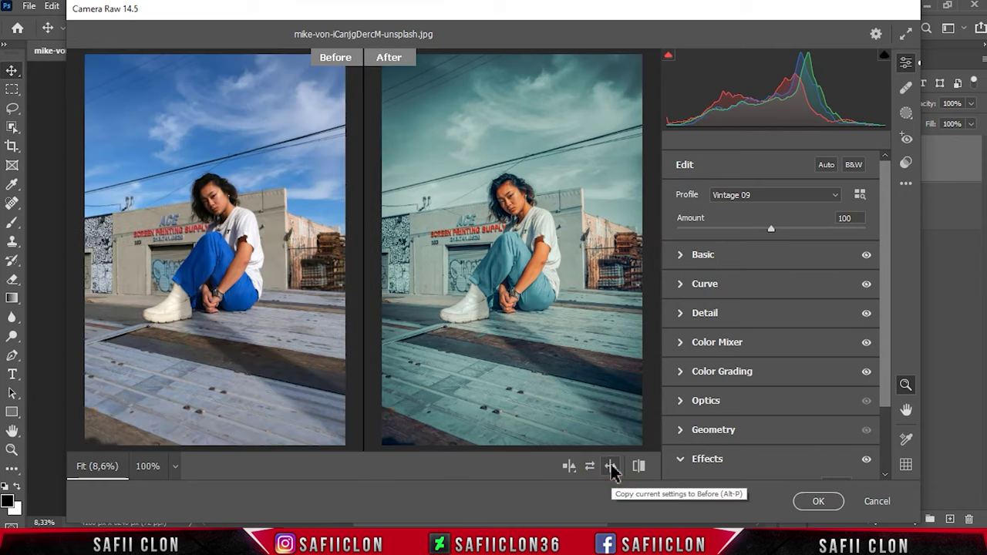
click(569, 467)
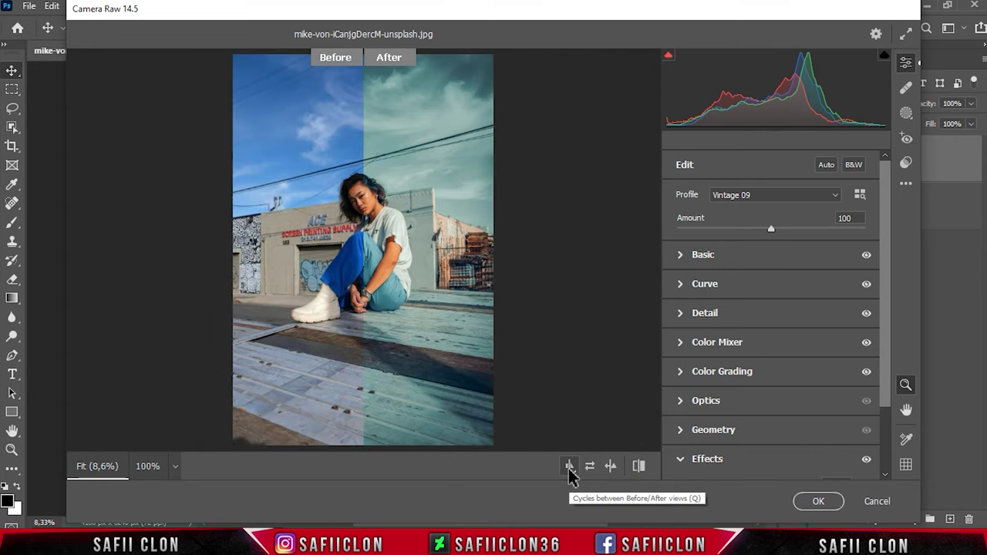
click(569, 467)
click(569, 467)
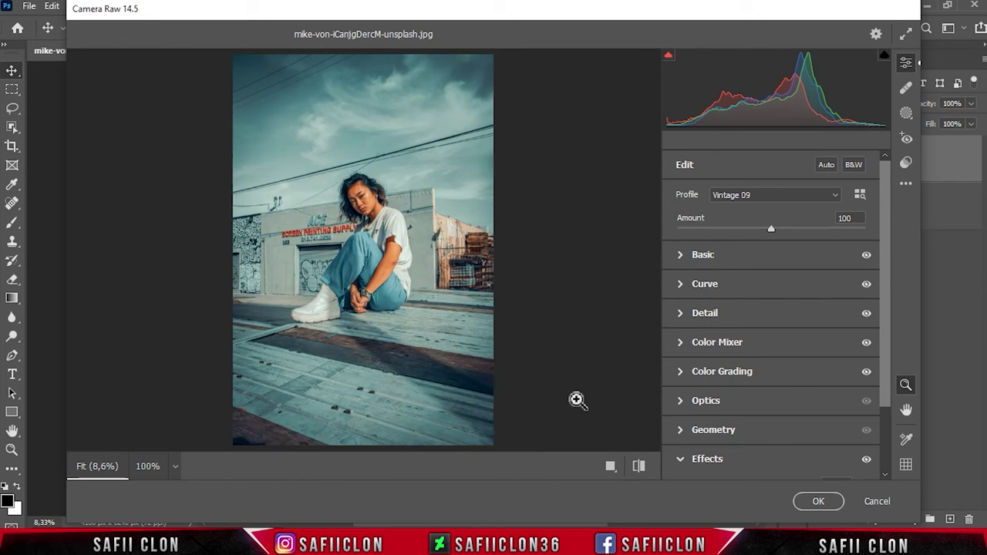
click(813, 501)
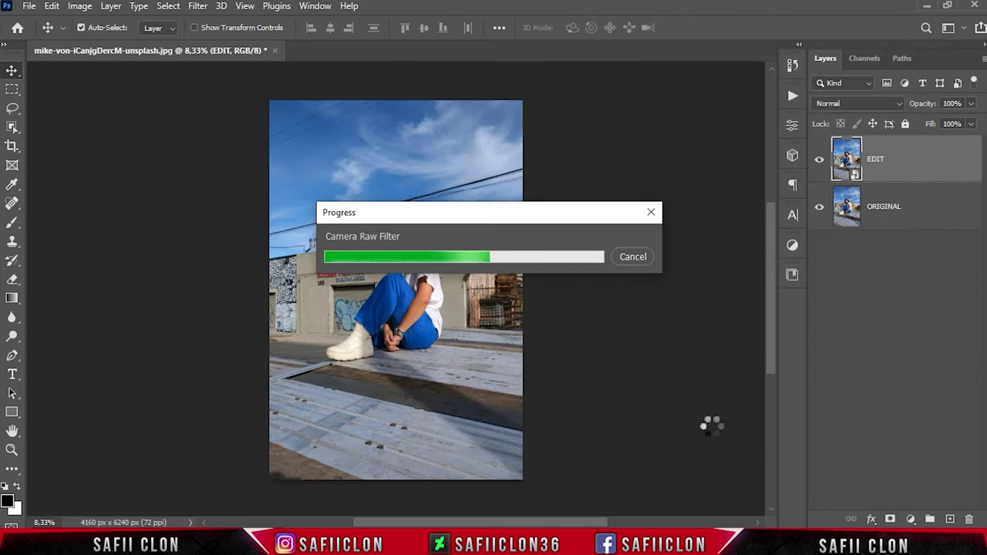
- Toggle the EDIT layer on and off at different zooms to compare against the original
click(820, 160)
click(819, 161)
click(819, 160)
key(ctrl+plus)
key(ctrl+plus)
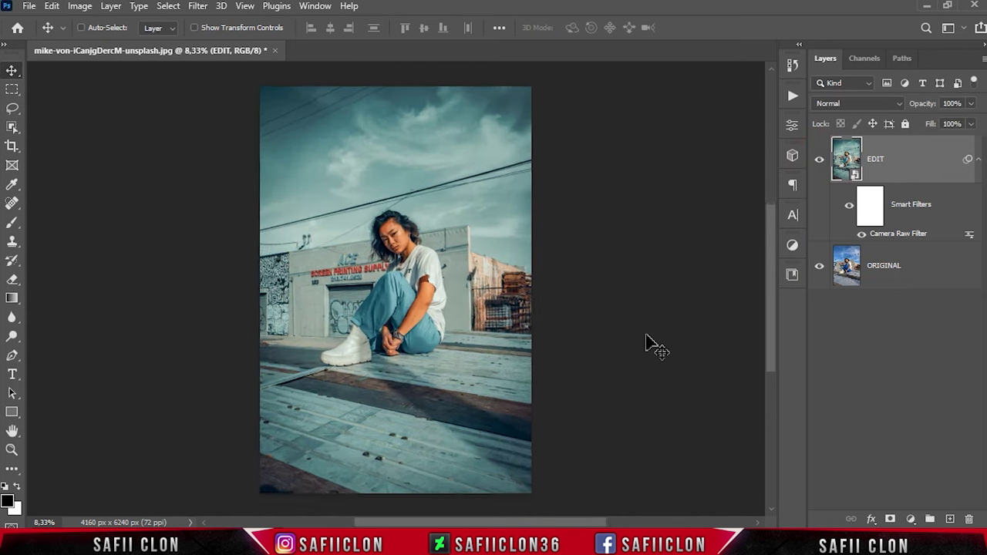
click(819, 162)
click(819, 162)
click(819, 162)
click(819, 162)
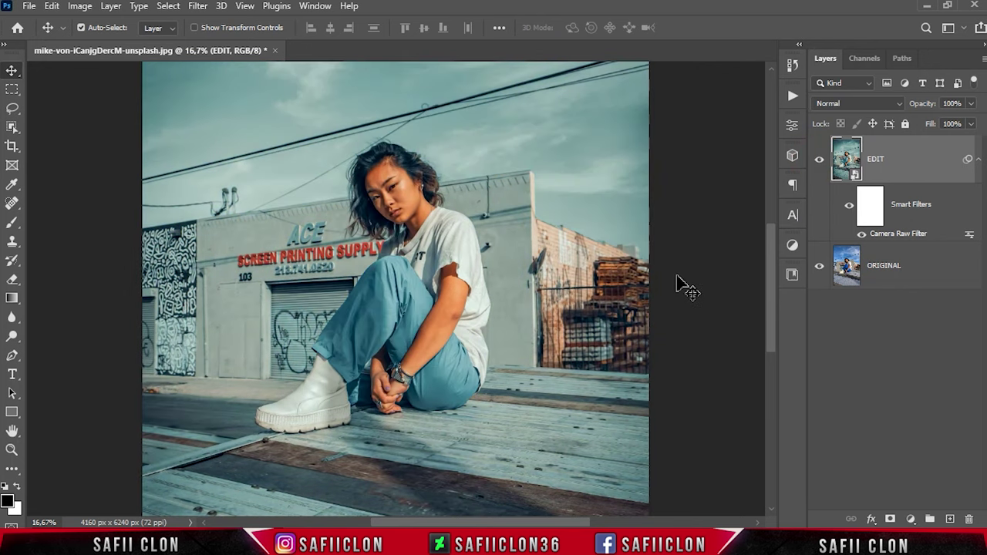
key(ctrl+minus)
key(ctrl+minus)
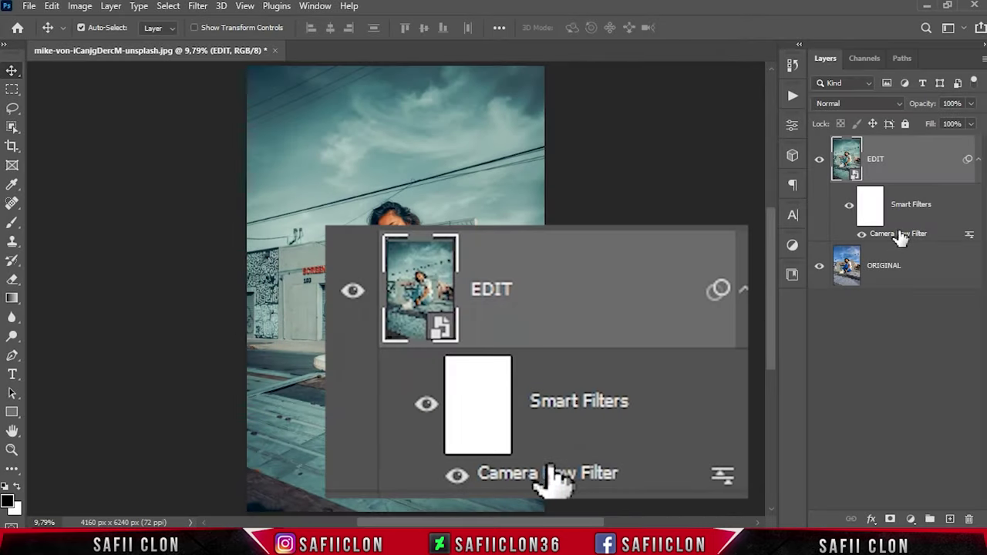
double_click(898, 235)
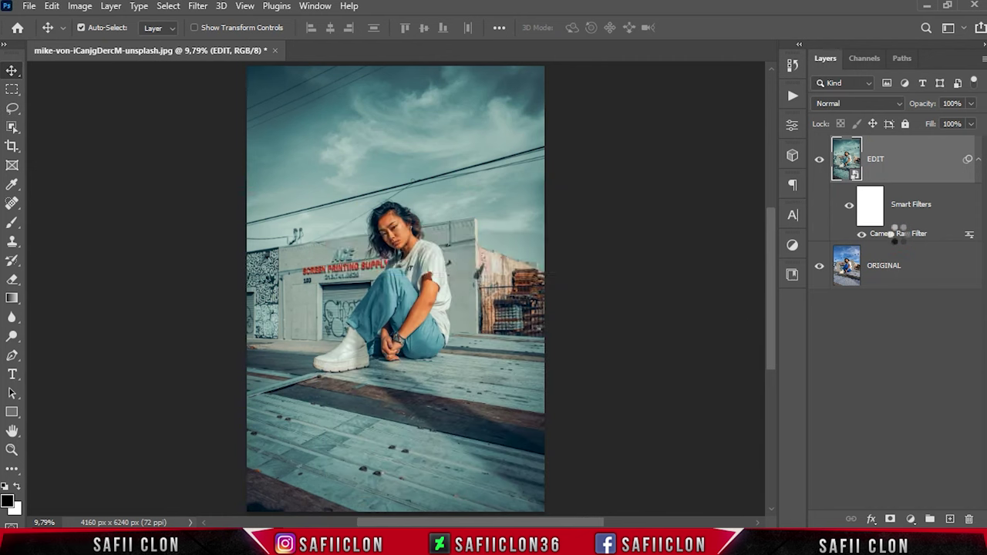
- Save the grade as Camera Raw settings file BCE.xmp in Backlight CE and apply it to EDIT
click(908, 185)
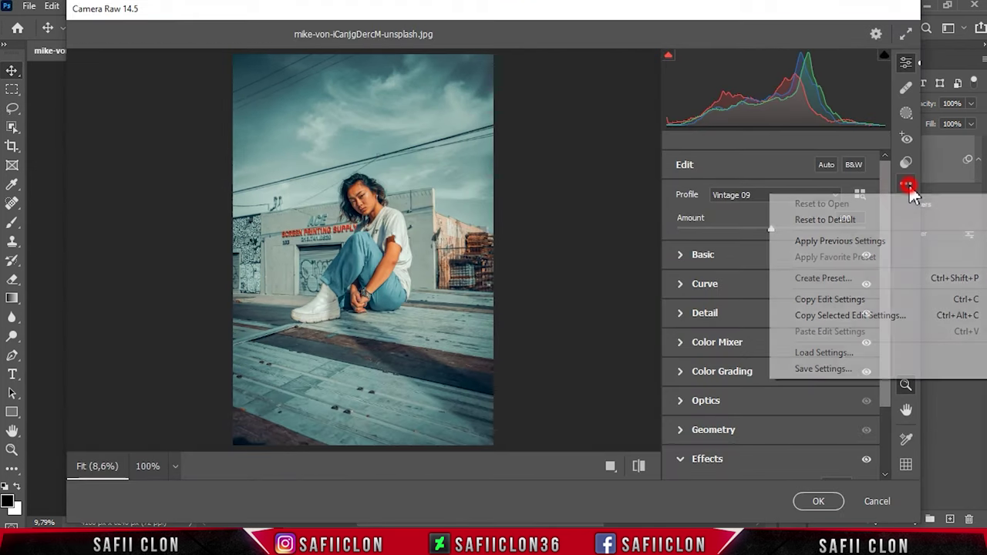
click(848, 368)
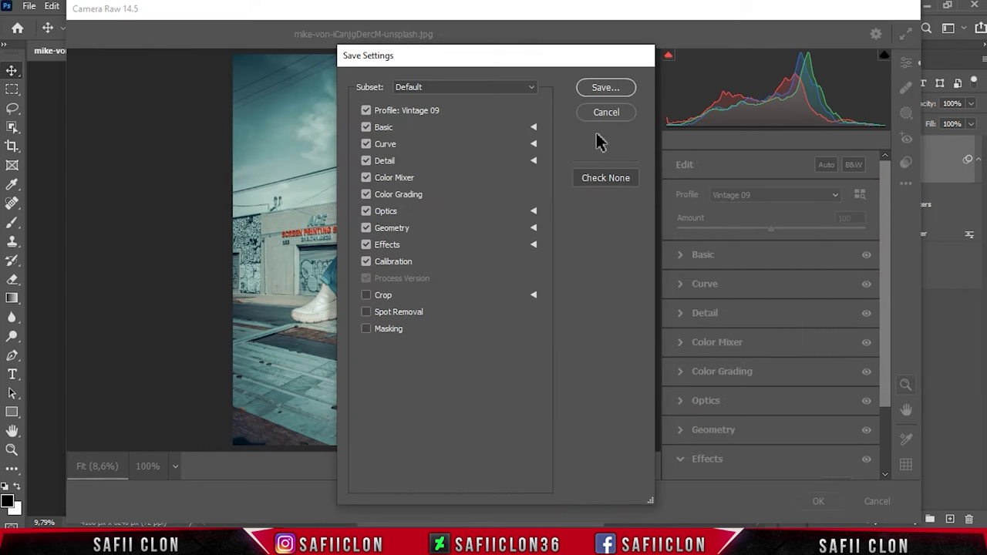
click(616, 88)
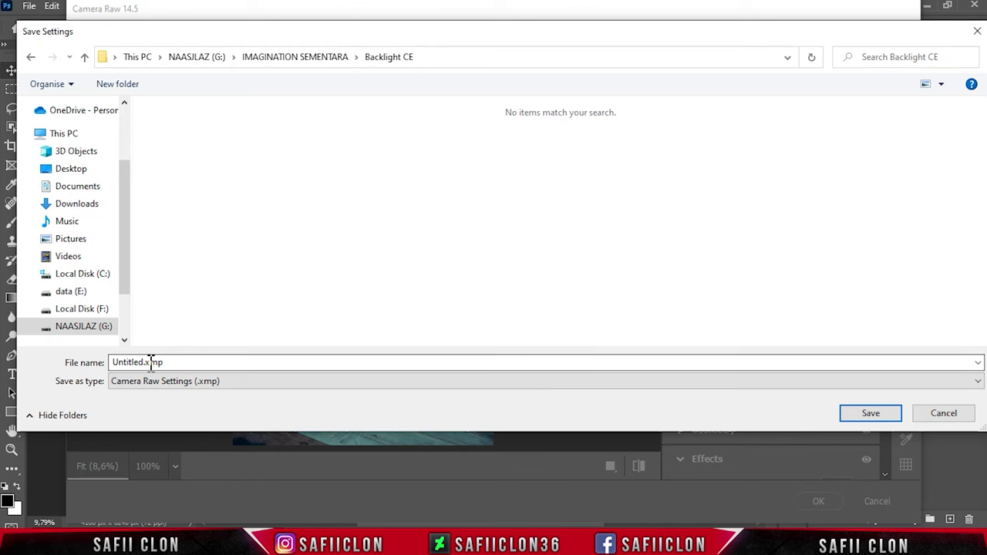
drag(144, 363, 105, 362)
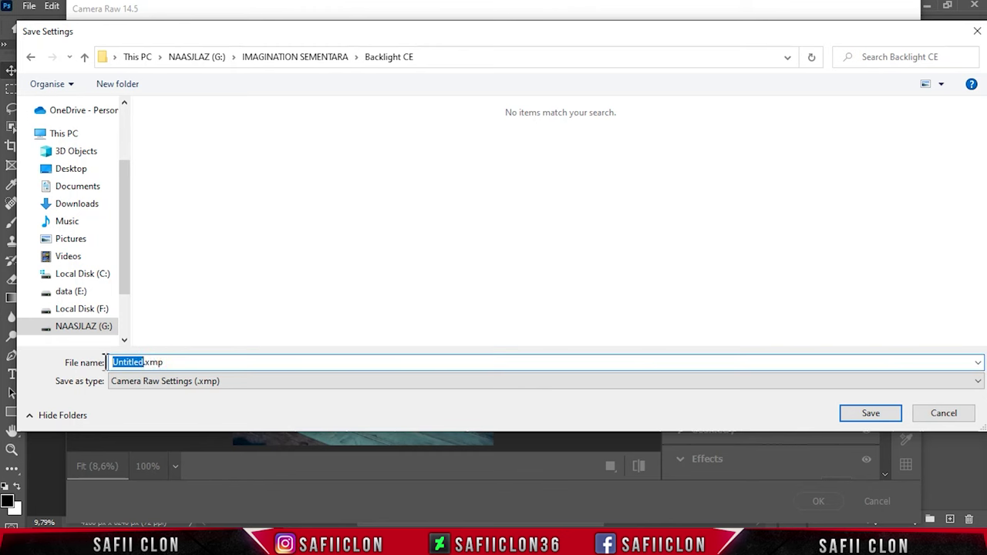
text(BCE)
click(337, 381)
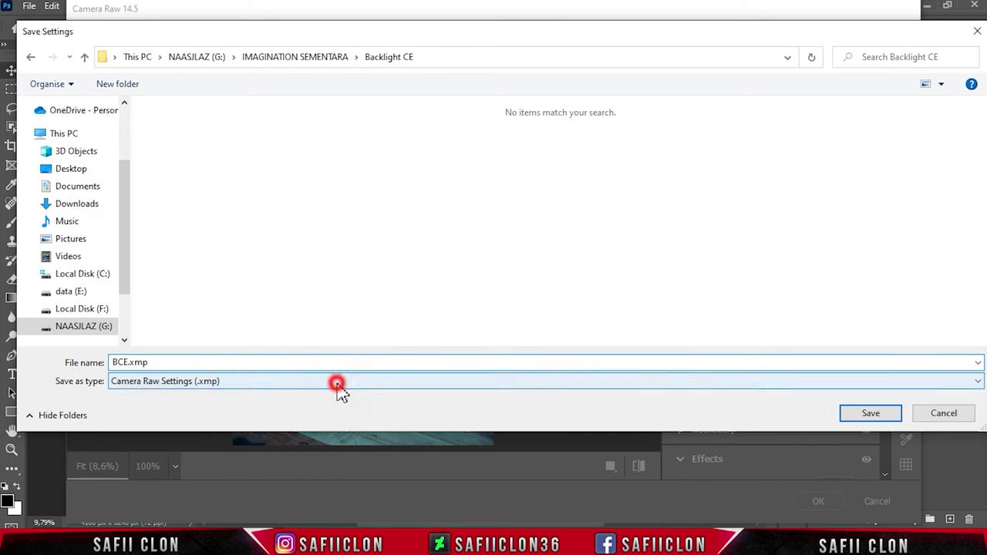
click(238, 398)
click(875, 412)
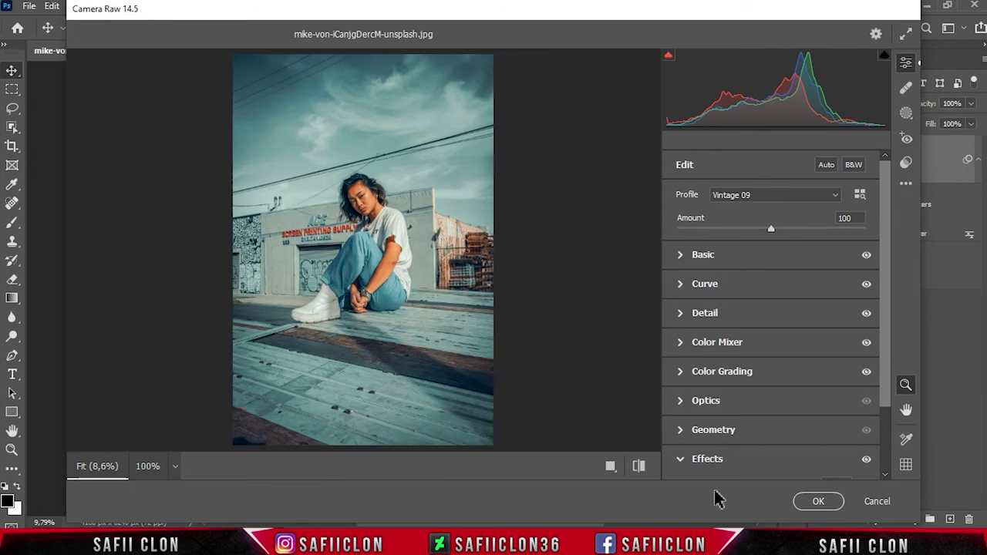
click(819, 503)
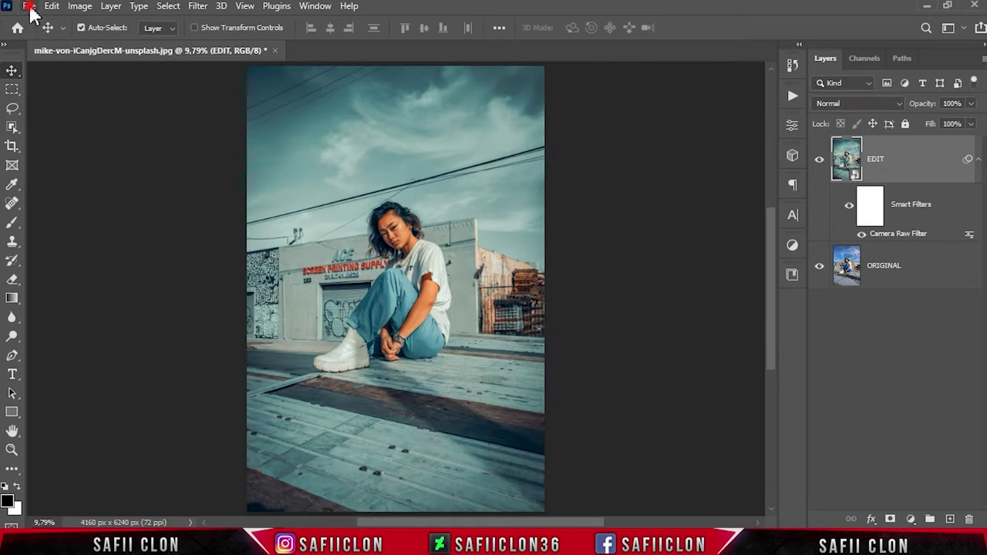
- Open the brick-wall portrait pexels-nguyễn-lâm-1478137.jpg as a new document
click(30, 6)
click(64, 38)
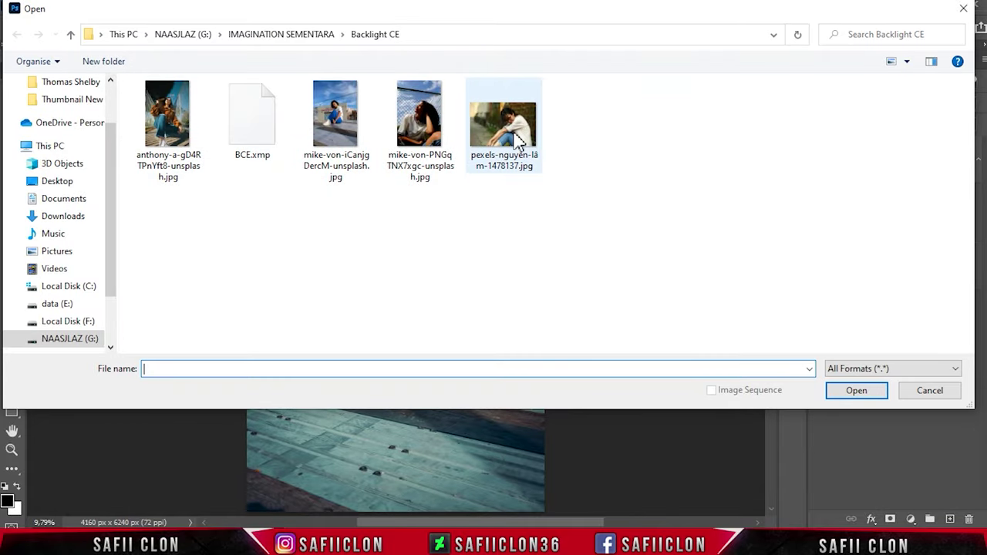
click(513, 135)
click(856, 391)
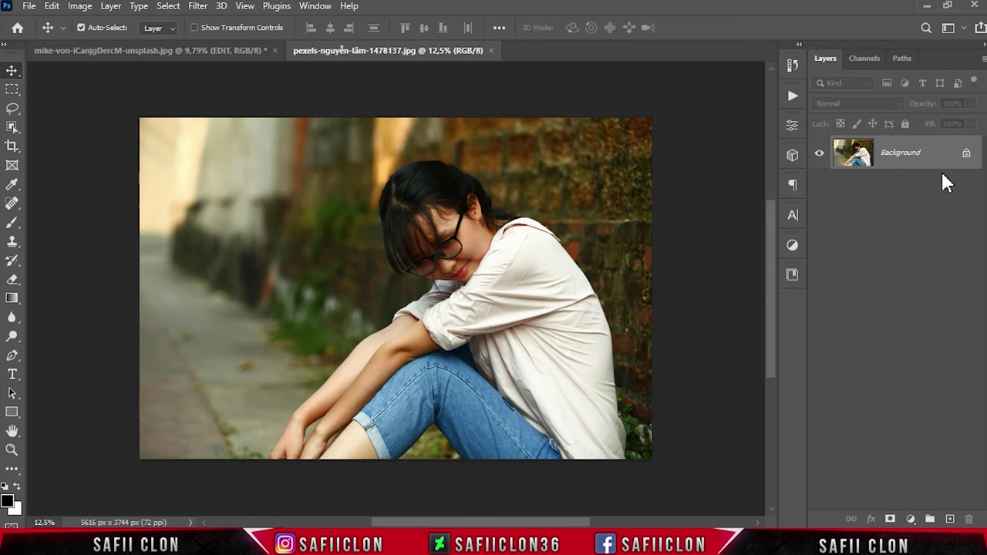
- Unlock the Background as Layer 0, duplicate it, and convert Layer 0 copy to a smart object
click(968, 157)
right_click(925, 159)
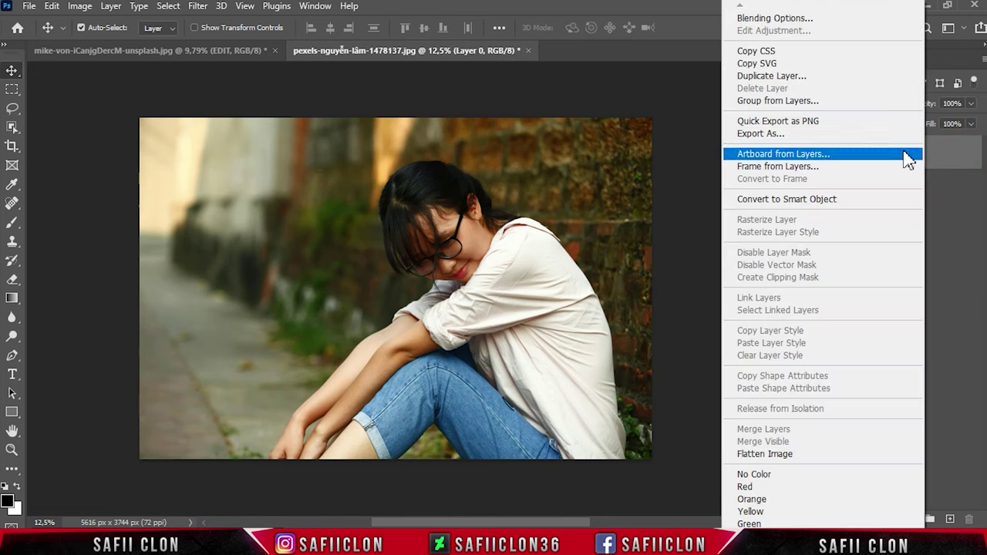
click(791, 80)
click(626, 136)
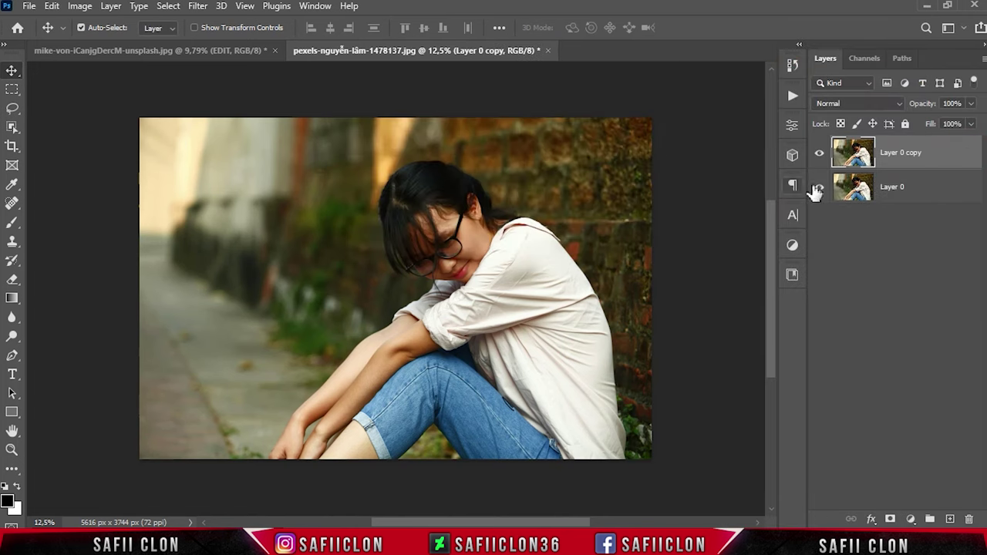
right_click(934, 159)
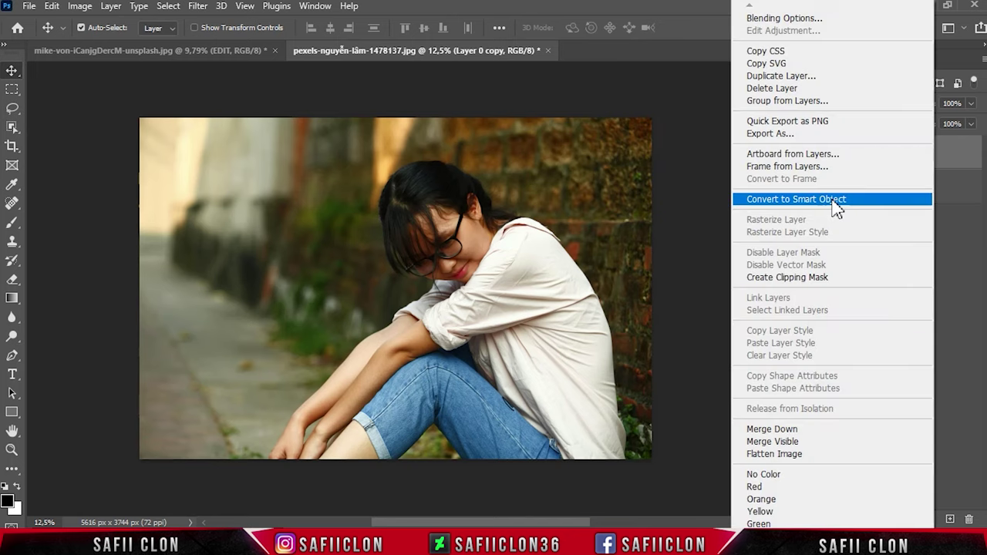
click(833, 199)
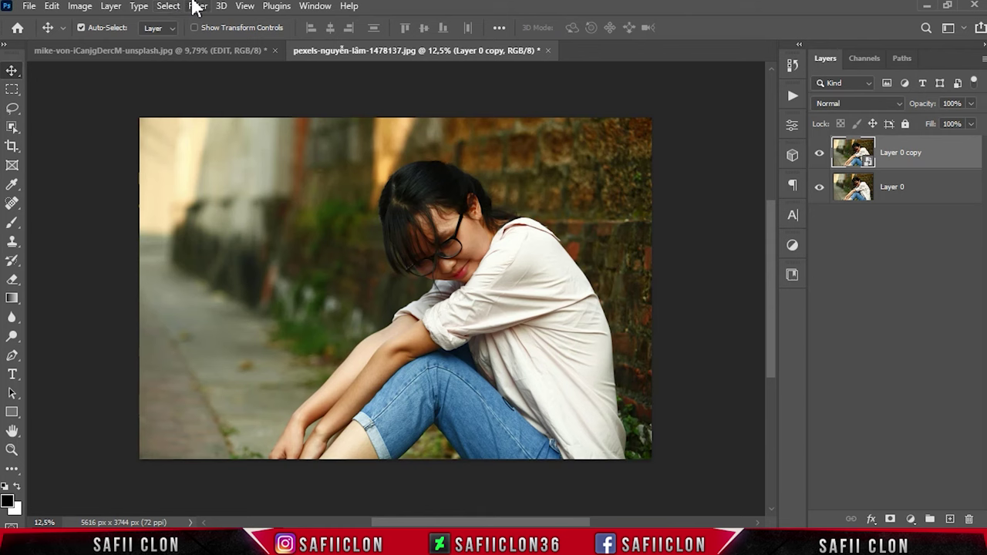
- Apply a Camera Raw Filter to Layer 0 copy, loading the BCE.xmp preset
click(197, 7)
click(231, 114)
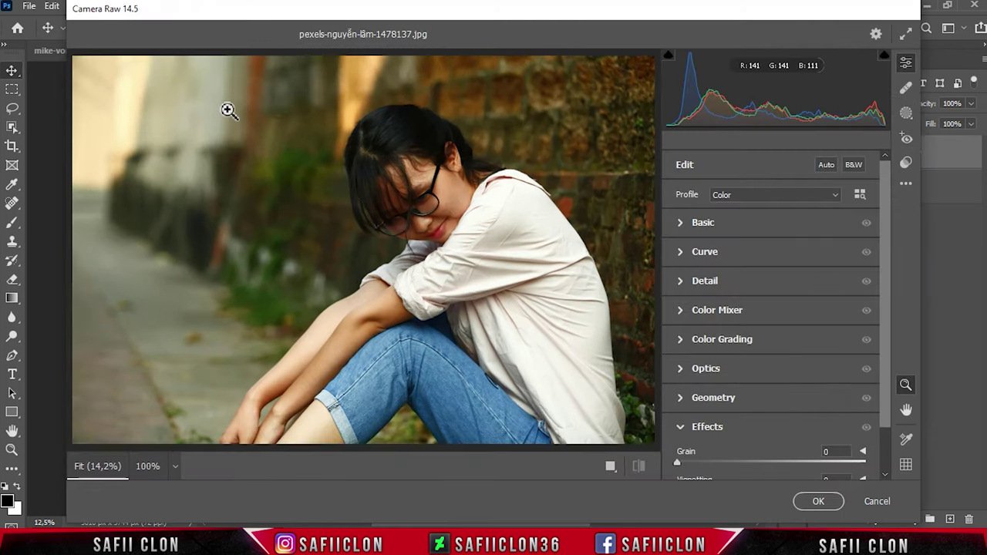
click(906, 183)
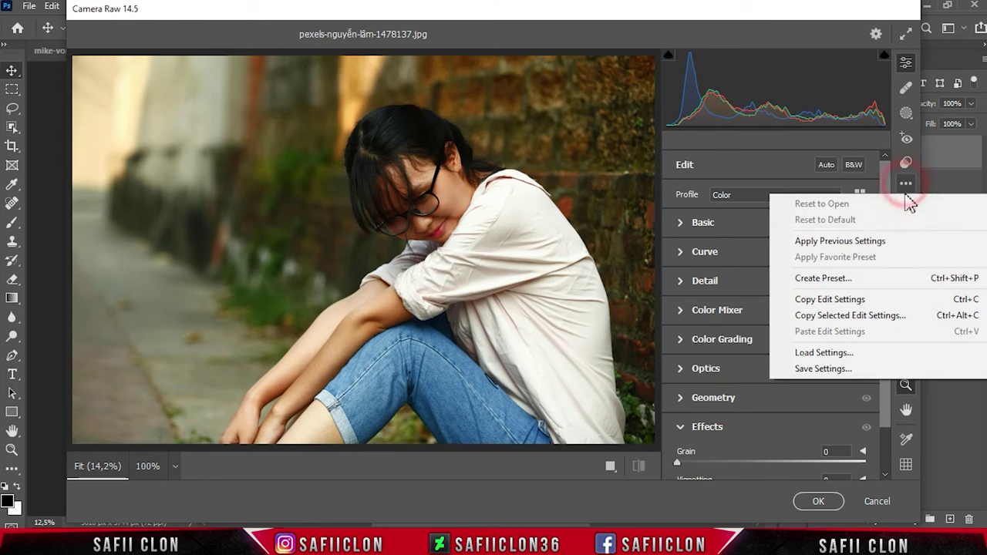
click(862, 353)
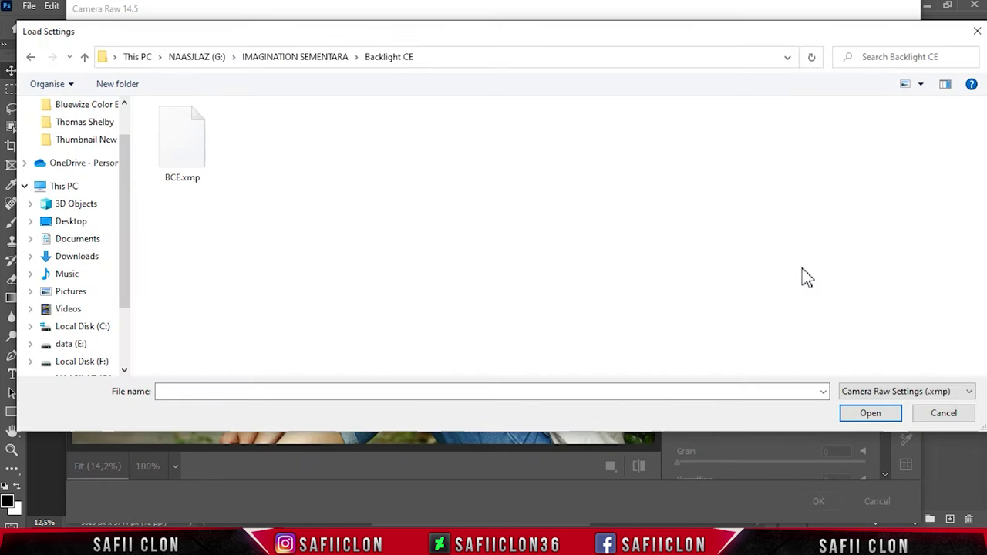
click(189, 149)
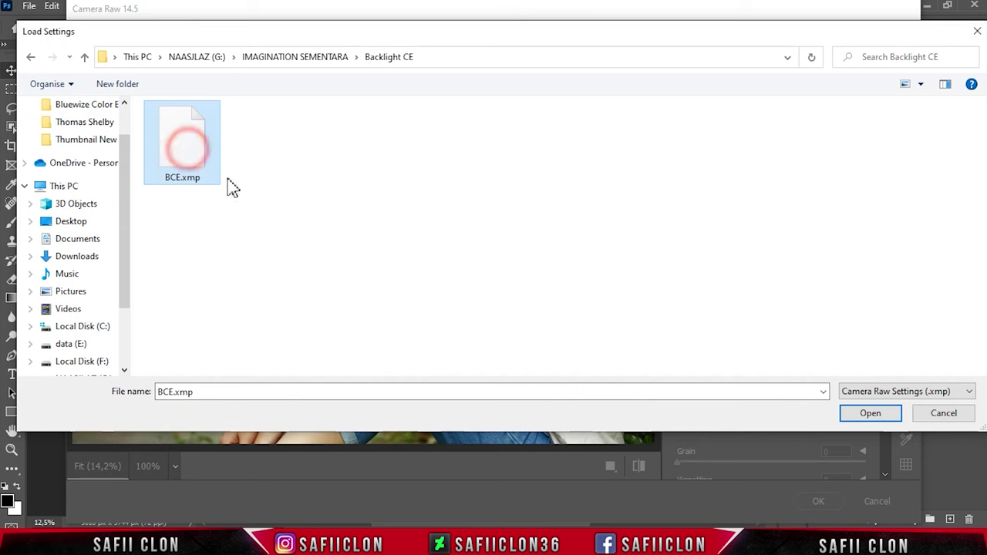
click(870, 413)
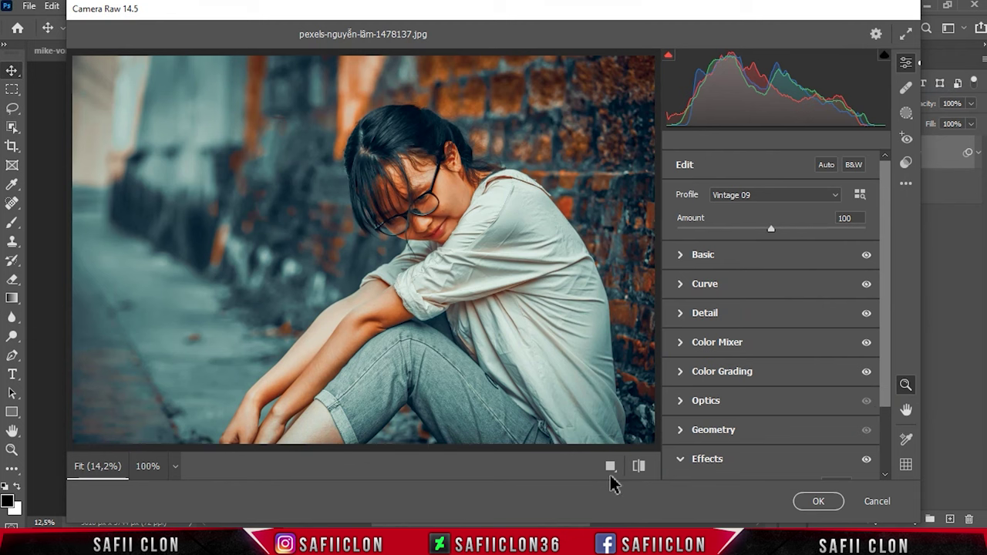
- Review the teal-orange grade in Camera Raw's before/after views, then apply it
click(569, 467)
click(569, 467)
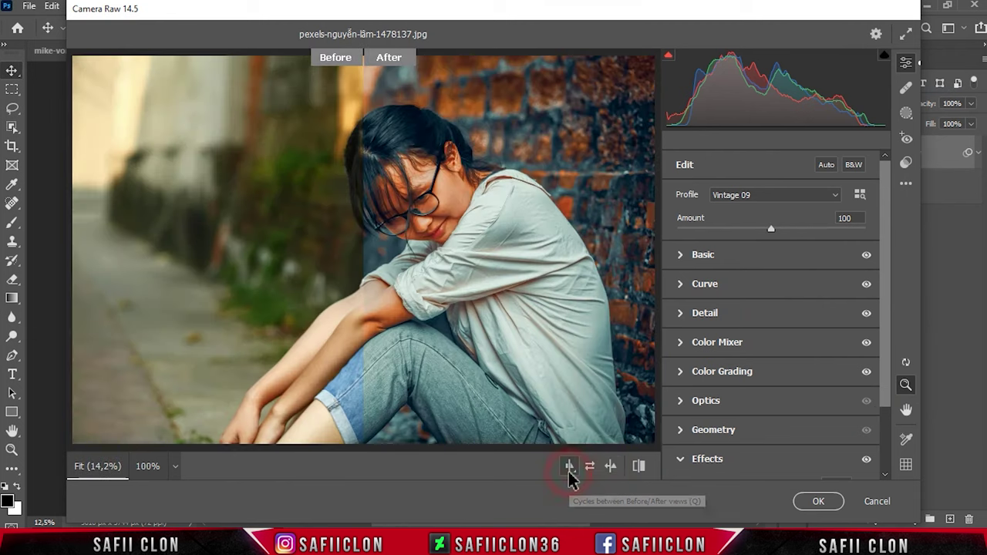
click(569, 467)
click(569, 467)
click(569, 472)
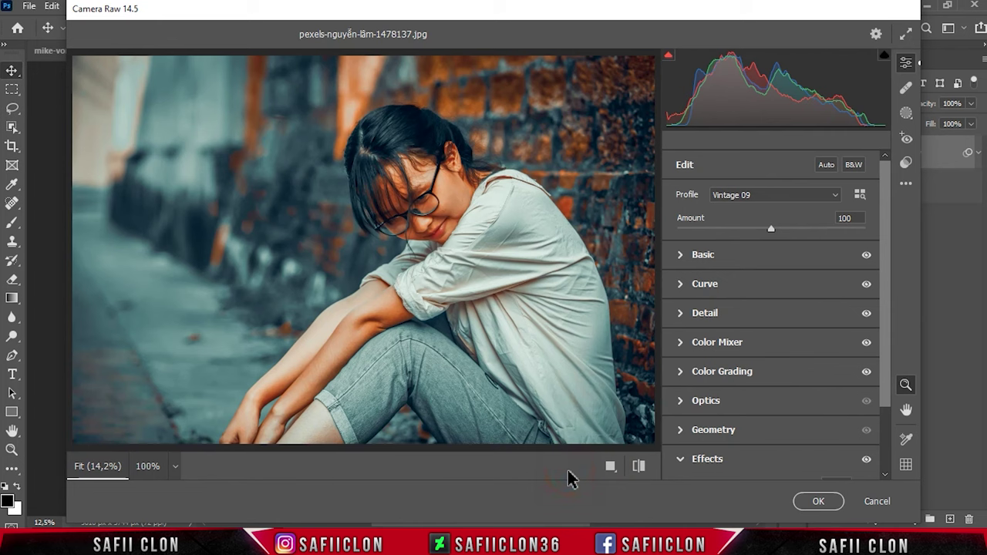
click(815, 505)
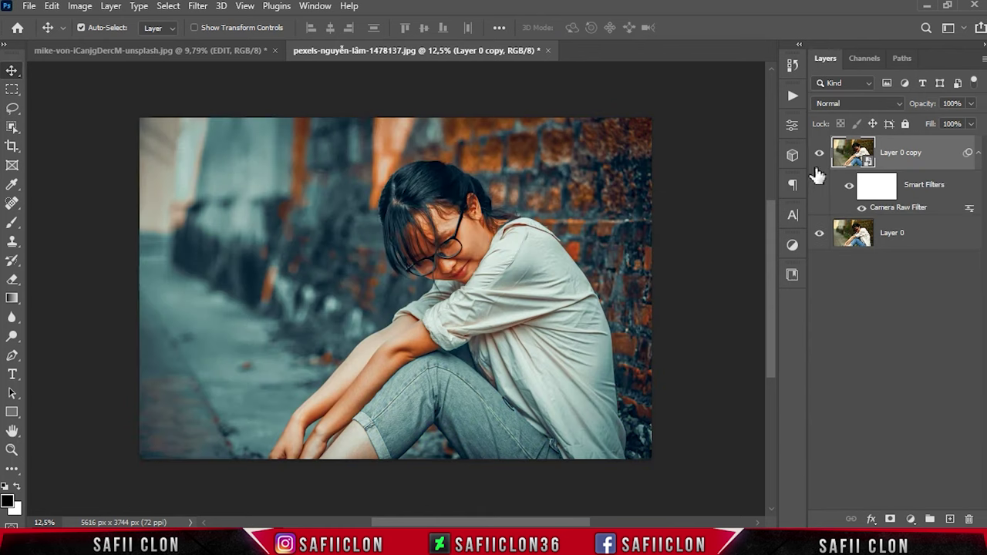
- Toggle Layer 0 copy's visibility to compare the graded and original portrait, leaving it visible
click(819, 153)
click(820, 153)
click(820, 153)
click(820, 153)
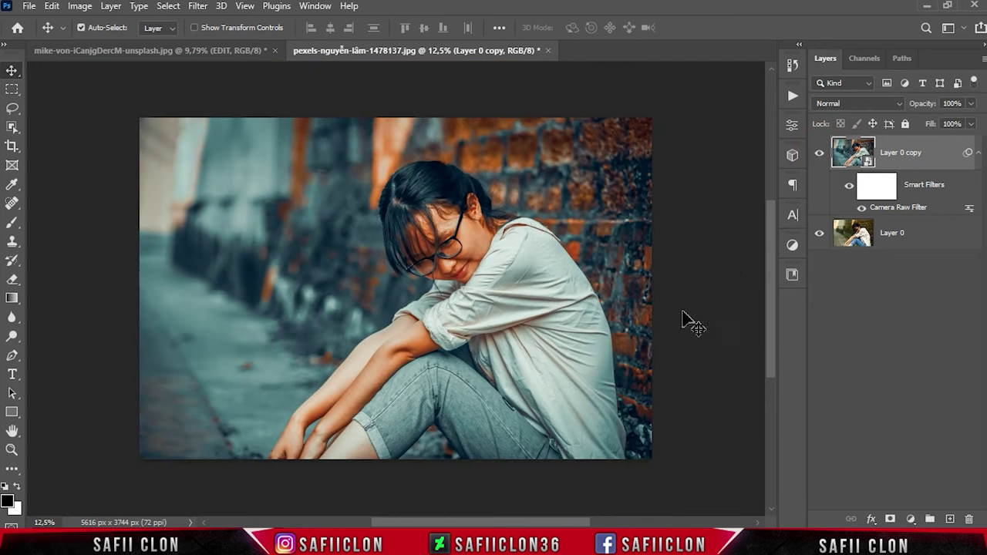
- Open the photo anthony-a-gD4RTPnYft8-unsplash.jpg
click(30, 7)
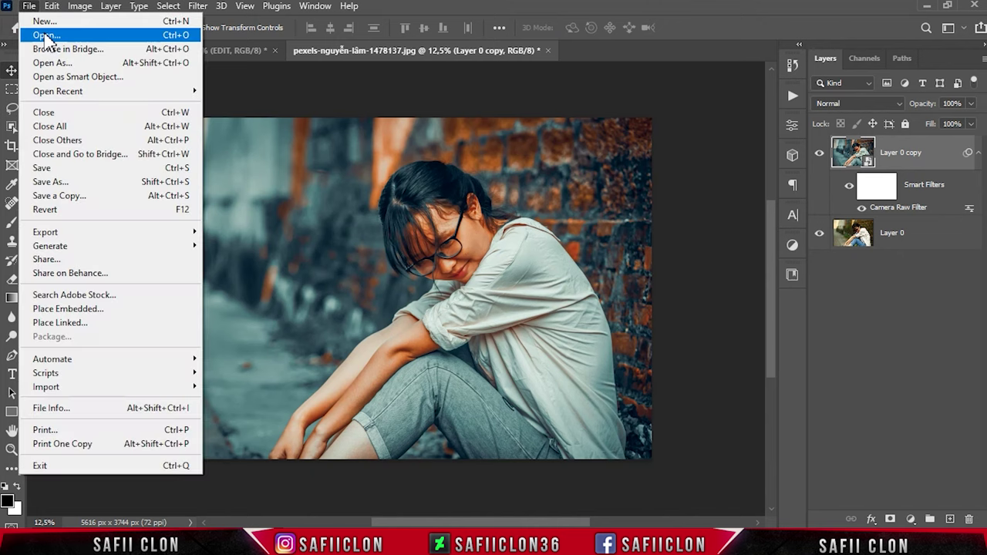
click(45, 34)
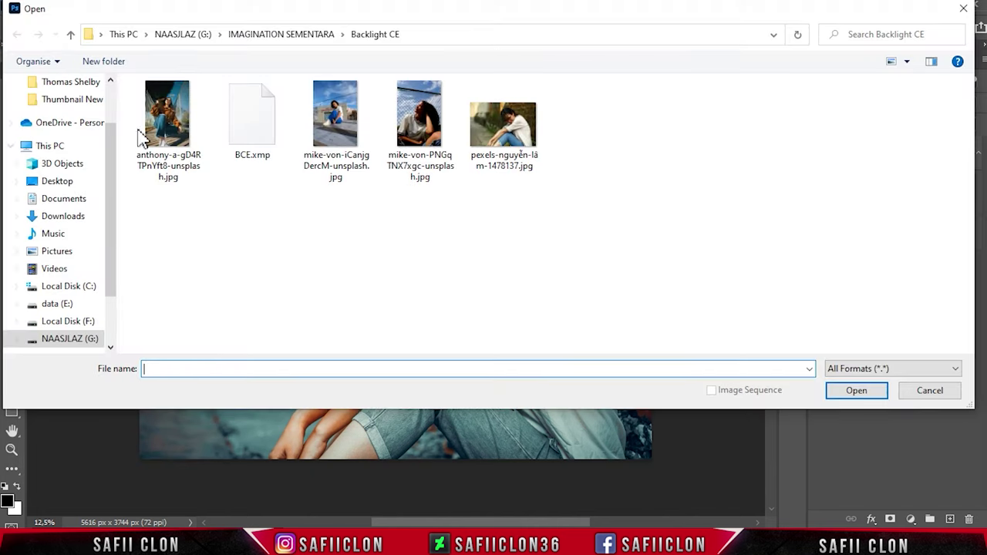
click(144, 134)
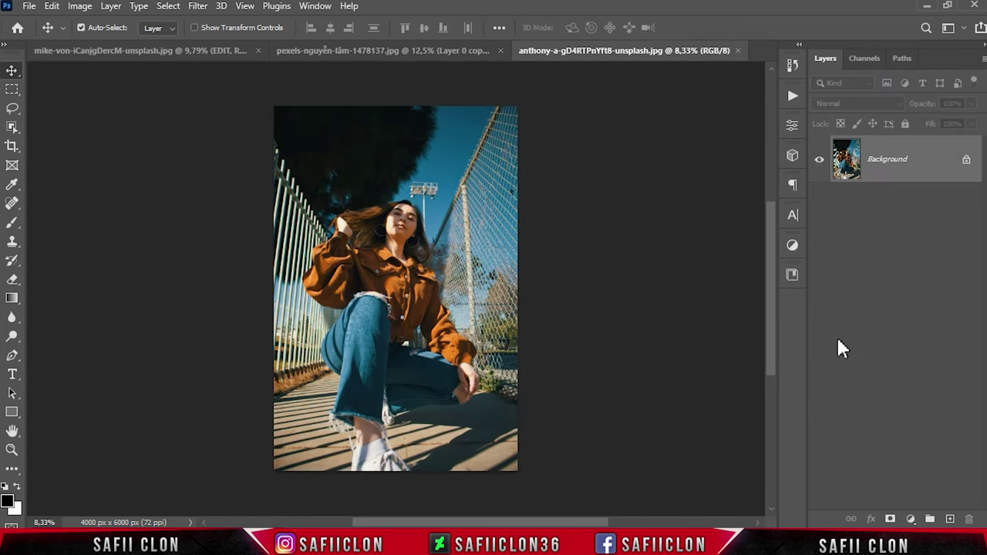
- Unlock the background, duplicate it with Ctrl+J, and name the layers EDIT (top) and ORIGINAL (bottom)
click(967, 163)
key(ctrl+j)
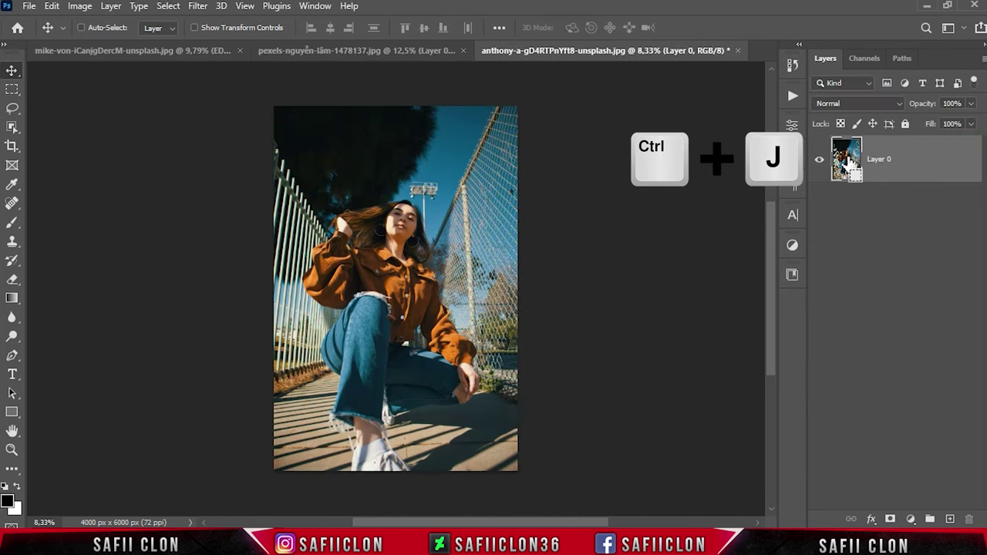
double_click(902, 159)
text(EDIT)
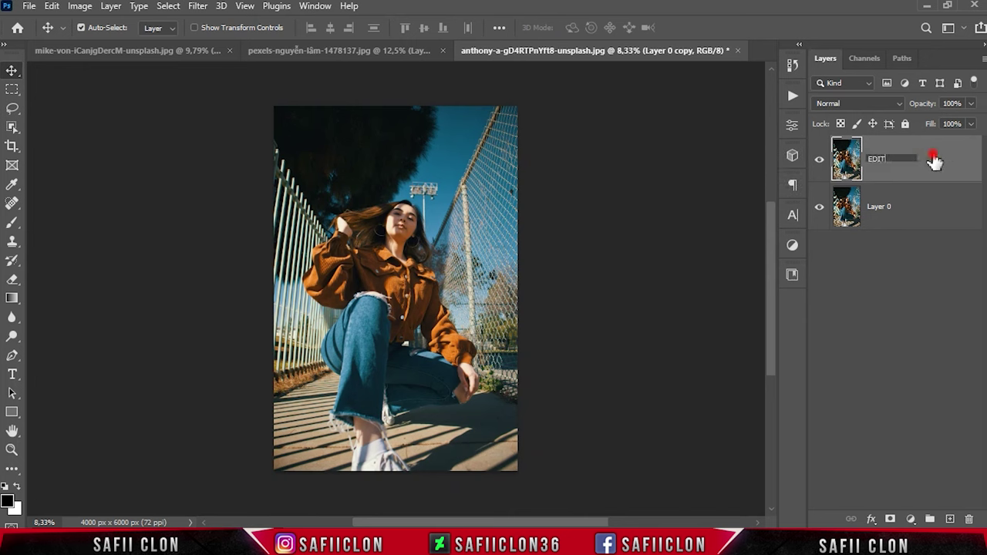
click(934, 160)
double_click(879, 207)
text(ORIGINAL)
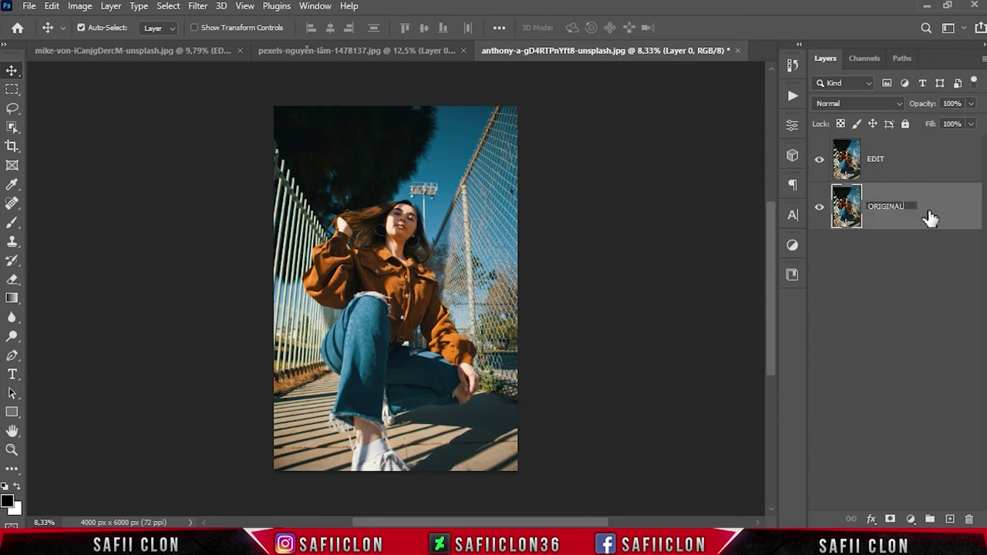
click(930, 216)
click(923, 160)
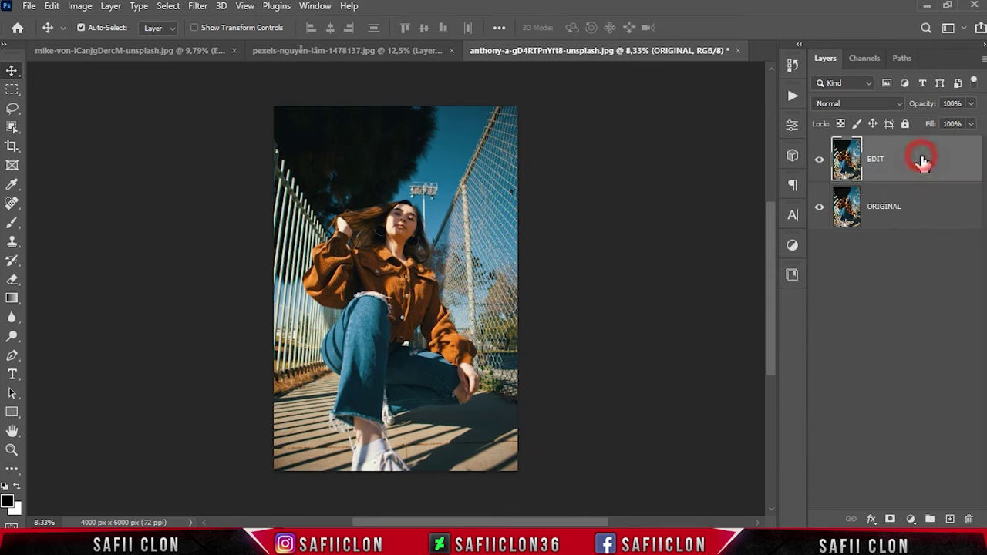
click(199, 6)
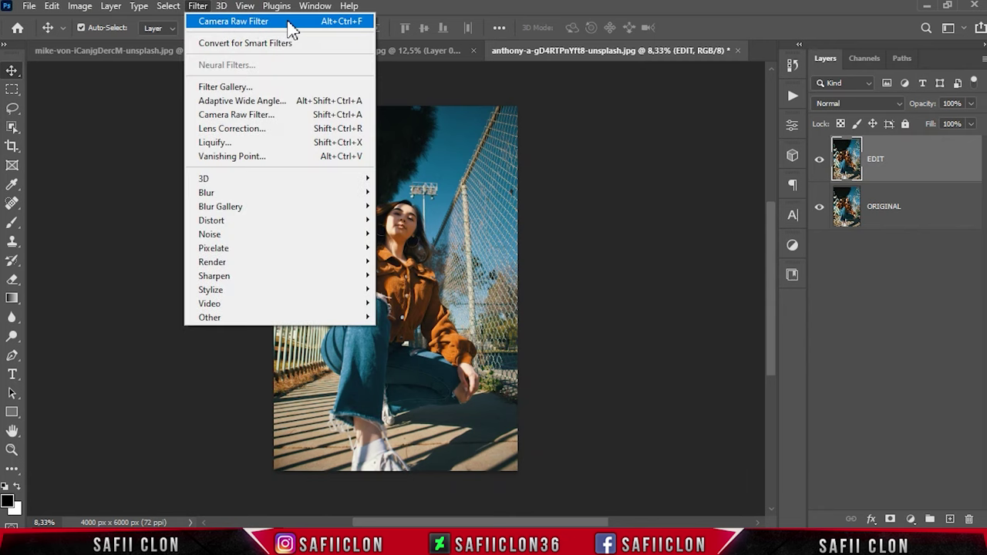
- Reapply the last Camera Raw Filter settings to EDIT and compare it against ORIGINAL
click(276, 22)
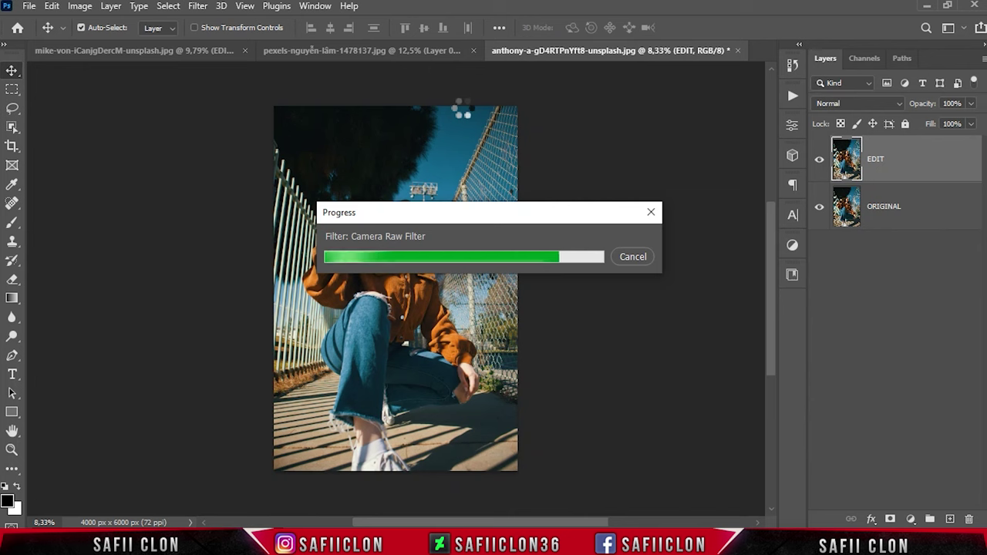
click(820, 164)
click(820, 164)
click(820, 165)
click(820, 164)
click(820, 164)
- Zoom in and out on the graded fence portrait, toggling EDIT to compare again
key(ctrl+plus)
key(ctrl+plus)
key(ctrl+plus)
key(ctrl+minus)
key(ctrl+minus)
key(ctrl+minus)
key(ctrl+plus)
key(ctrl+minus)
click(819, 163)
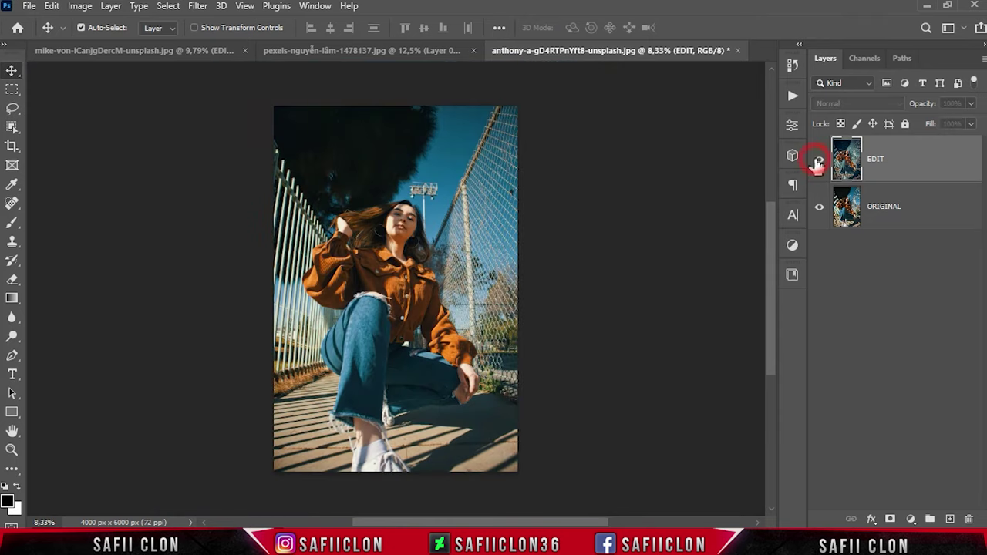
click(819, 163)
click(819, 163)
click(819, 164)
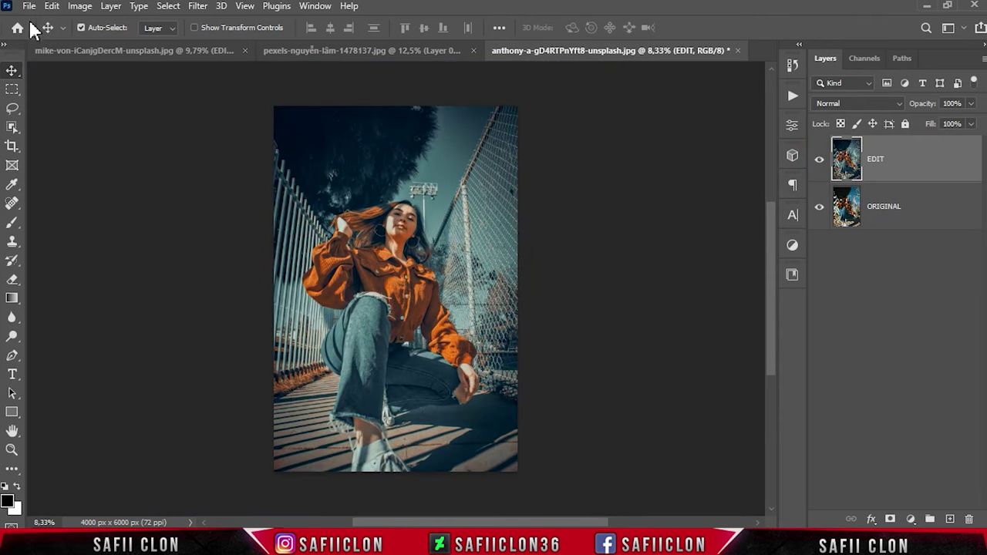
click(29, 6)
- Open the photo mike-von-PNGqTNX7xgc-unsplash.jpg
click(58, 33)
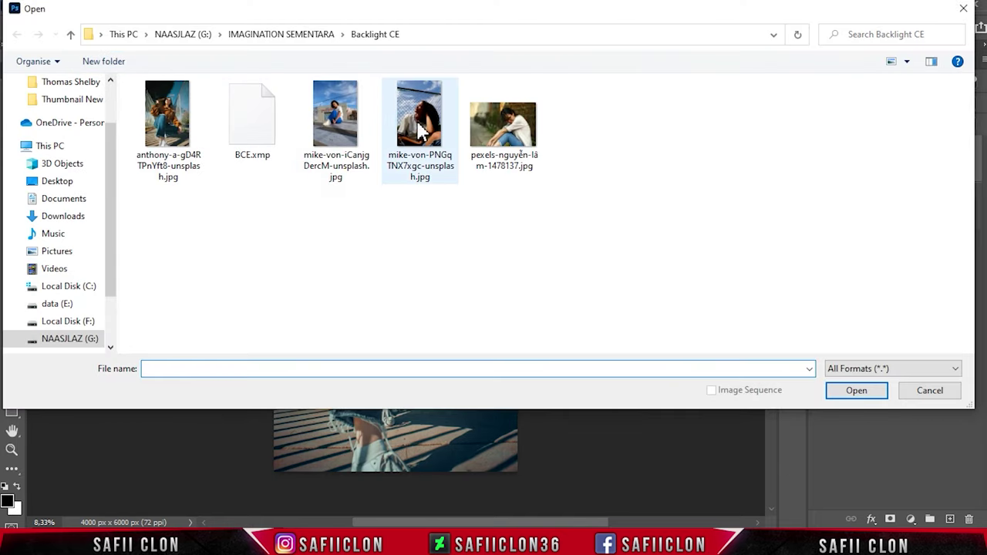
click(417, 123)
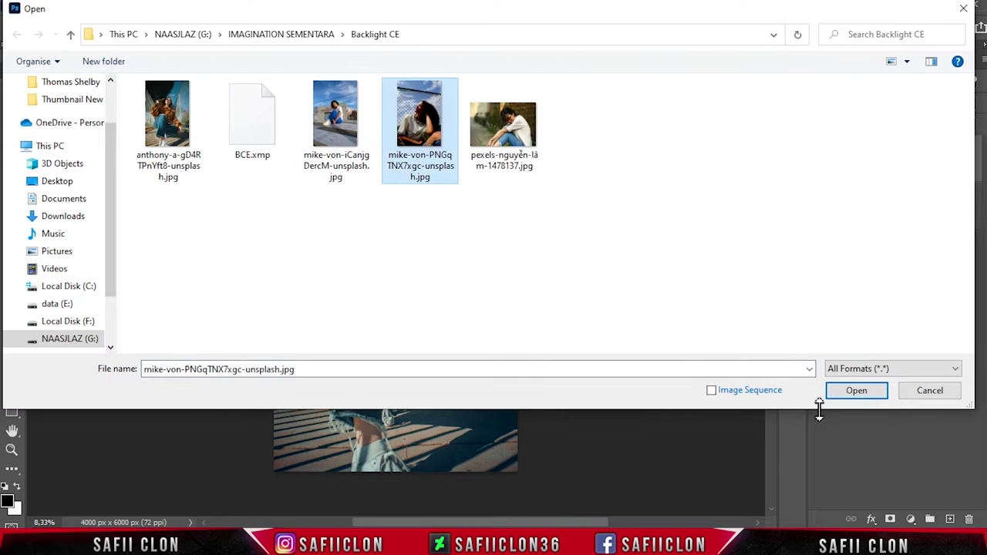
click(856, 394)
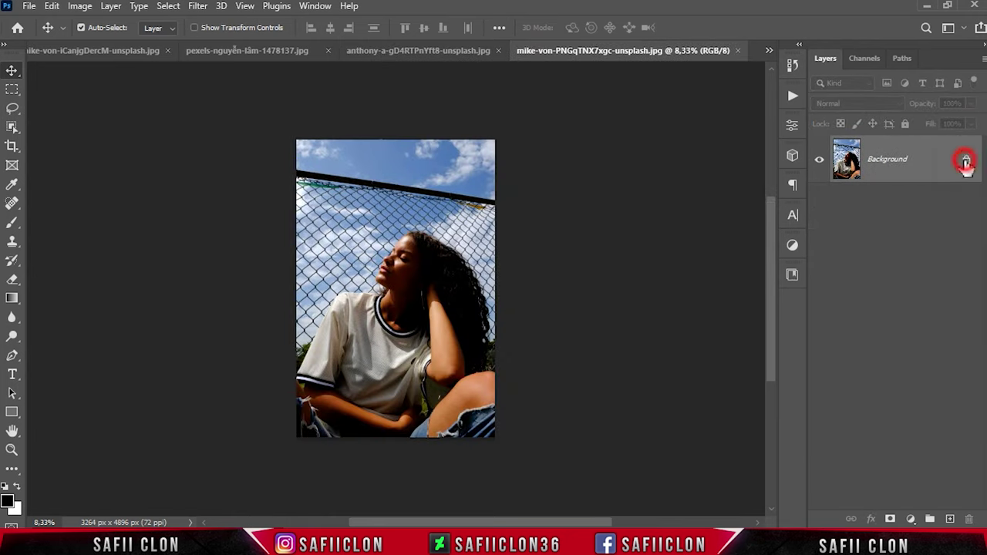
- Unlock the background as Layer 0, duplicate it, and convert Layer 0 copy to a smart object
click(966, 162)
right_click(910, 162)
click(764, 76)
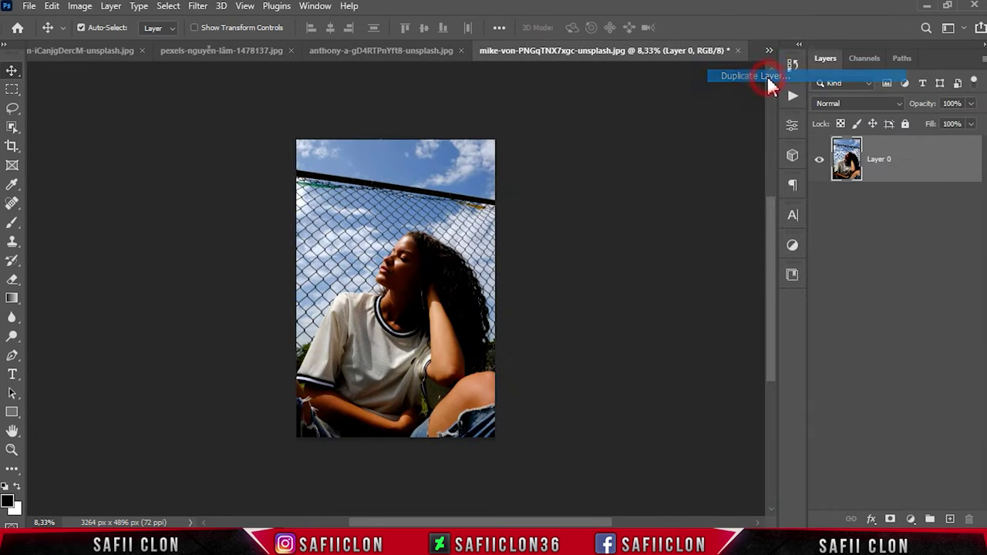
click(622, 137)
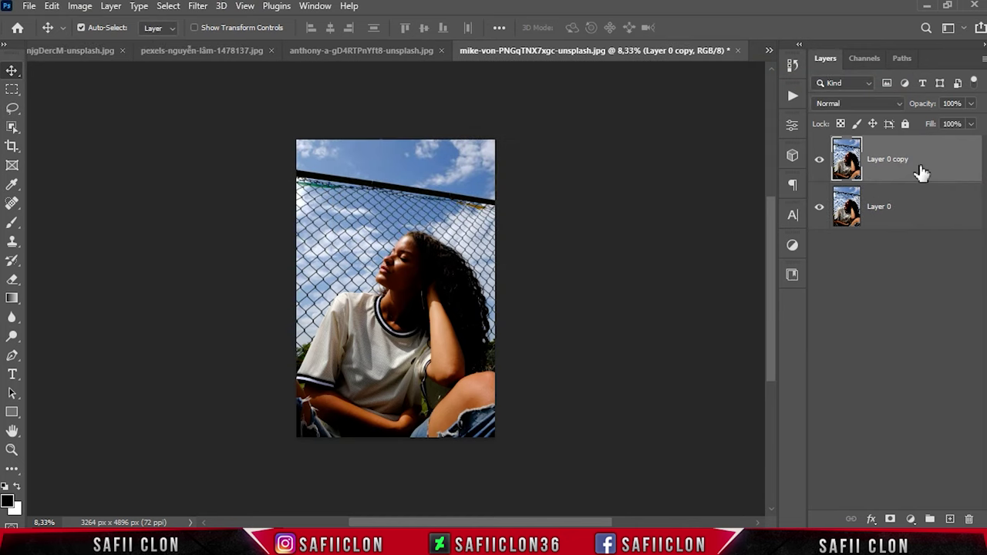
right_click(926, 166)
click(842, 199)
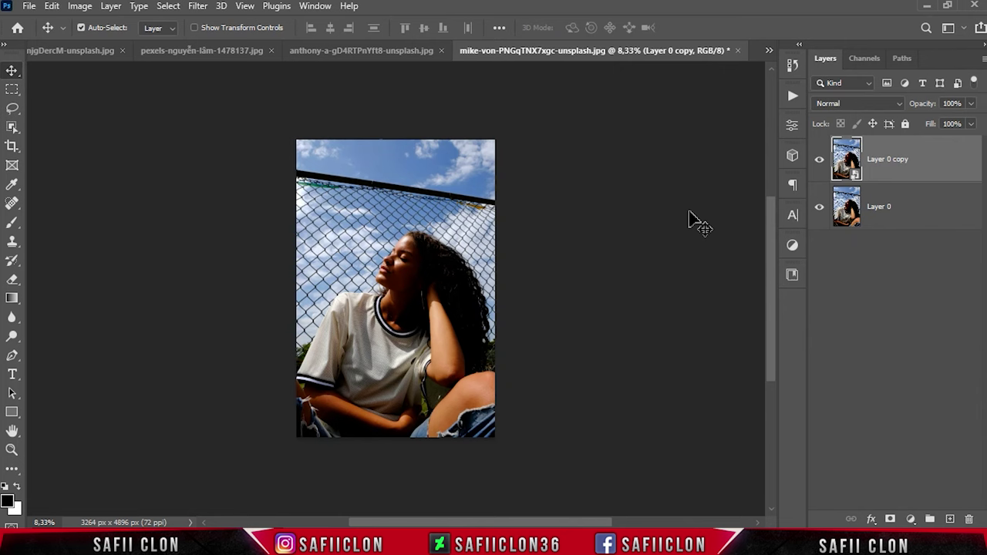
click(198, 8)
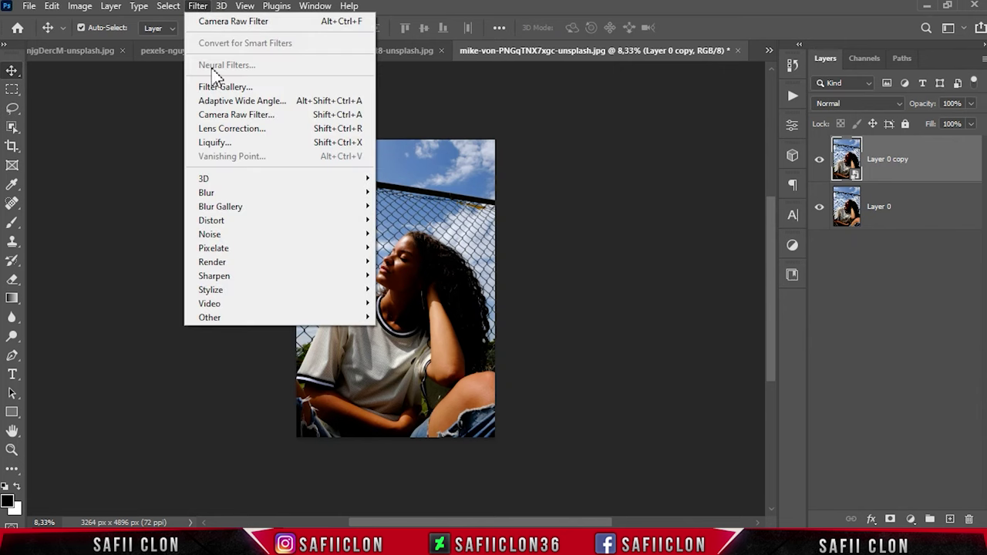
- Apply a Camera Raw Filter to Layer 0 copy, loading the BCE.xmp preset
click(259, 116)
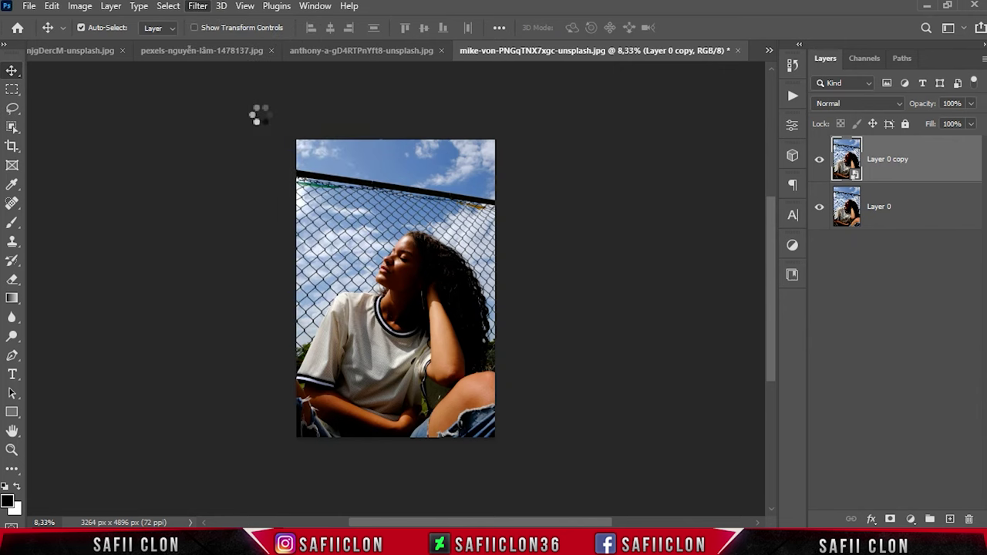
click(906, 183)
click(861, 347)
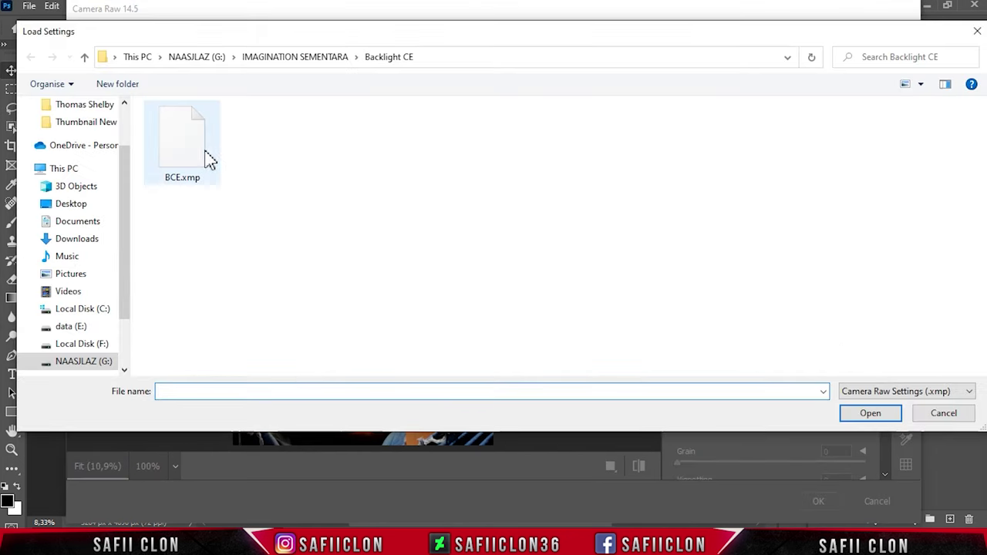
click(203, 150)
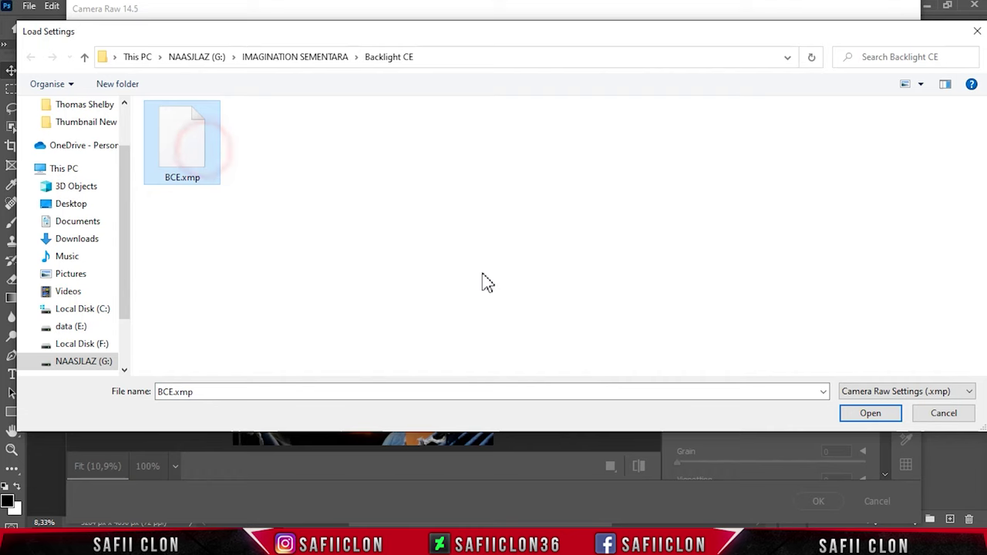
click(870, 413)
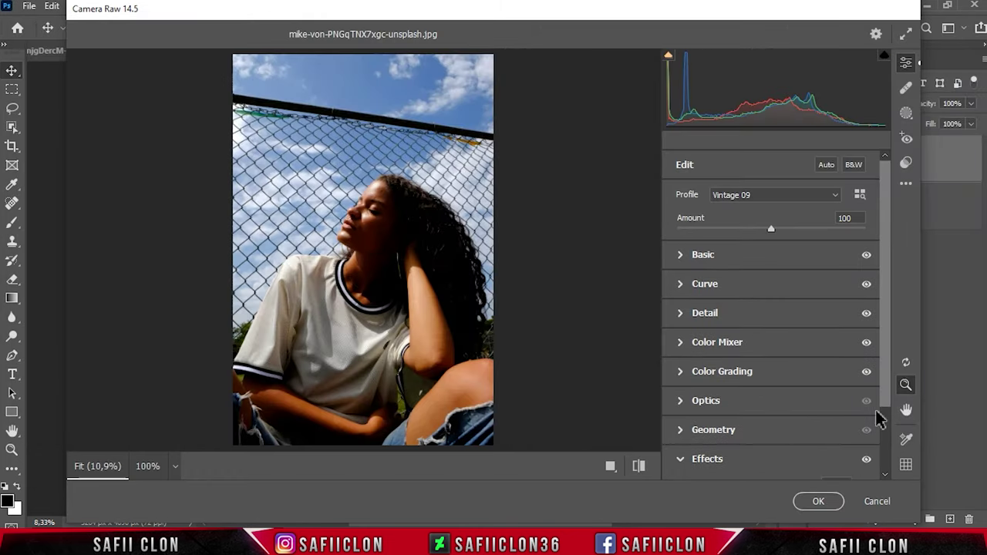
- In the Color Mixer, lower Reds saturation to -51 and Oranges saturation to -7
click(718, 343)
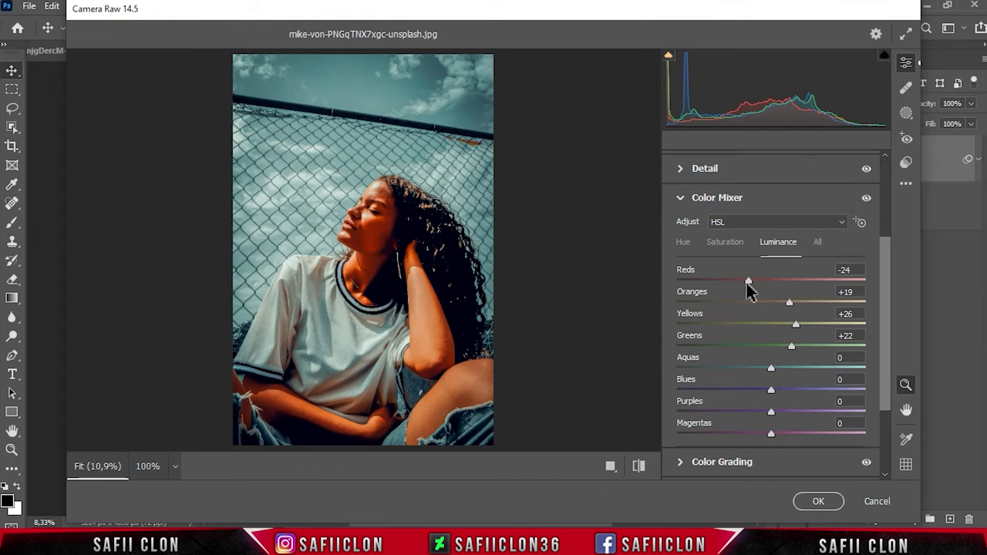
click(729, 243)
drag(795, 283, 733, 285)
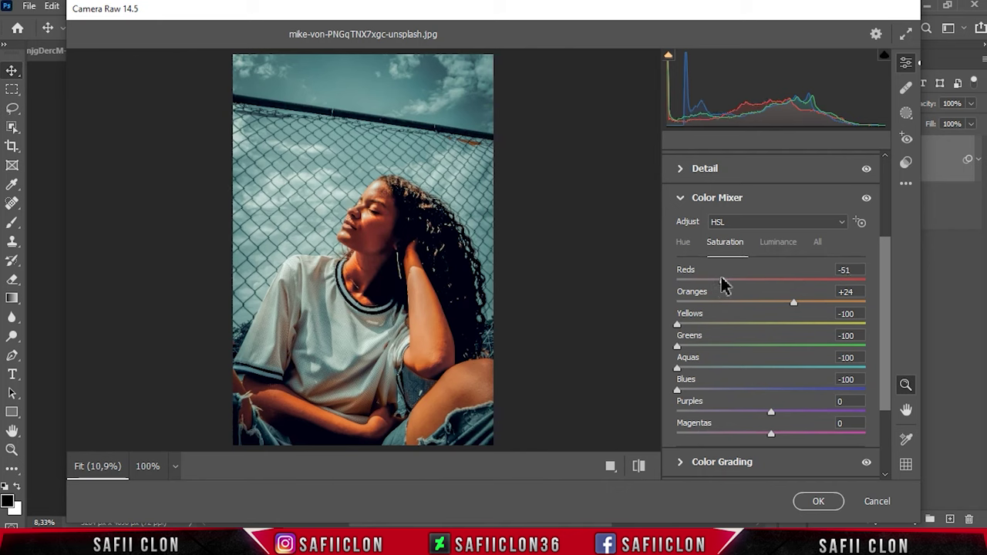
drag(777, 307, 766, 307)
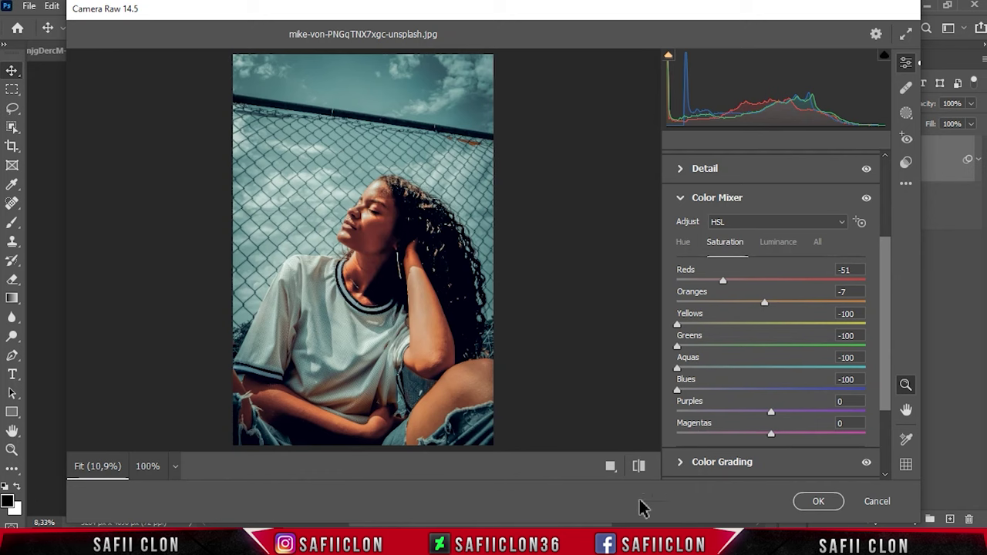
- Check the grade in the before/after comparison views, then apply the Camera Raw settings
click(610, 473)
click(571, 469)
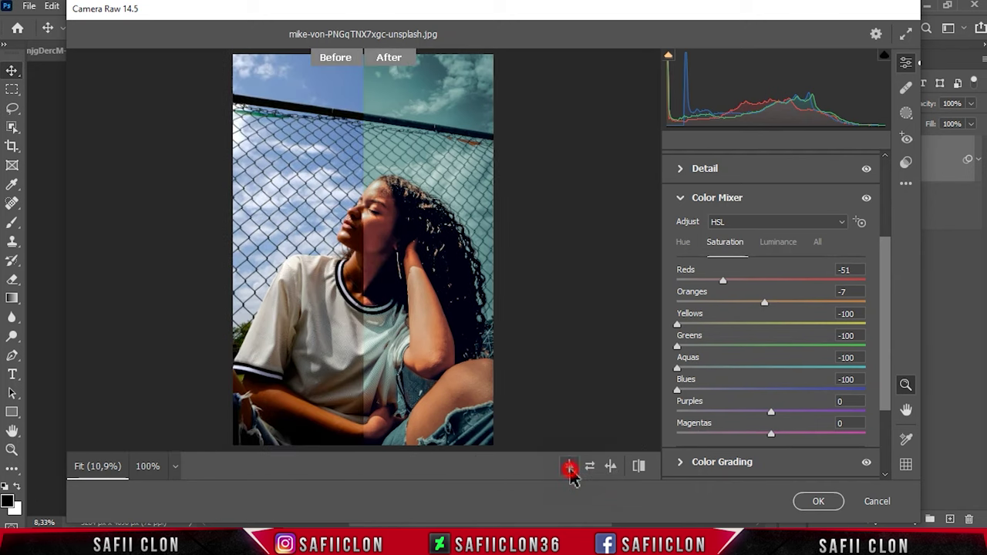
click(570, 471)
click(572, 471)
click(820, 501)
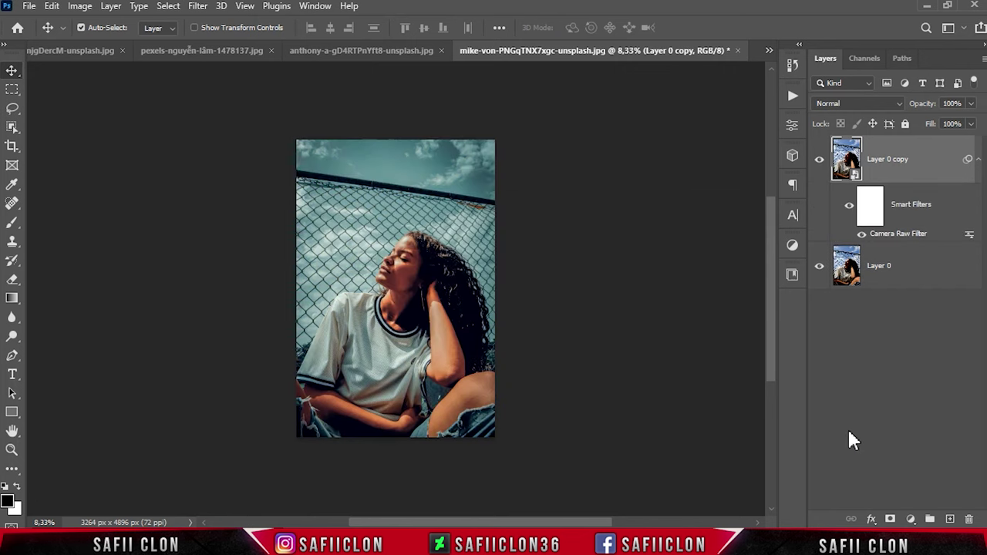
click(819, 160)
click(819, 160)
click(819, 159)
click(819, 159)
click(819, 160)
click(820, 159)
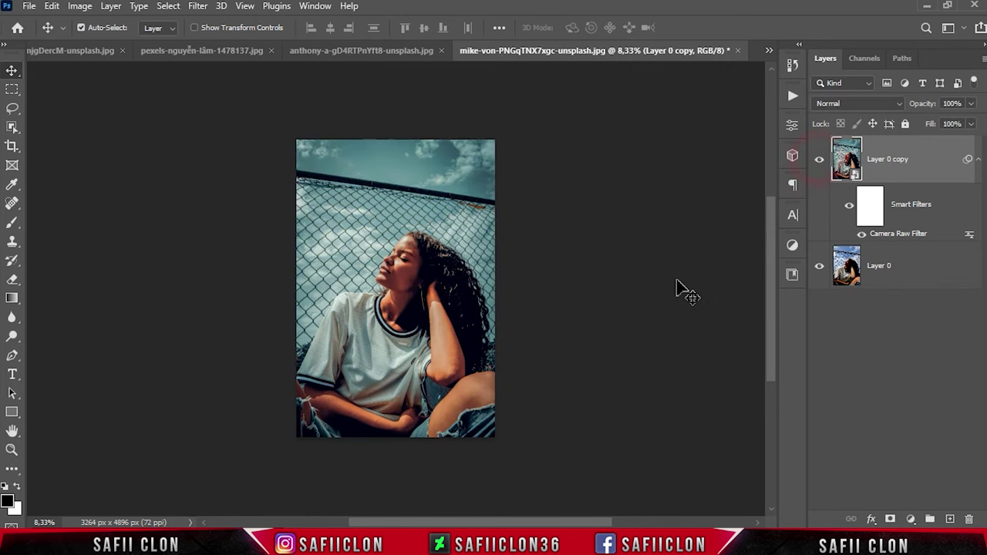
key(ctrl+plus)
key(ctrl+plus)
key(ctrl+plus)
key(ctrl+plus)
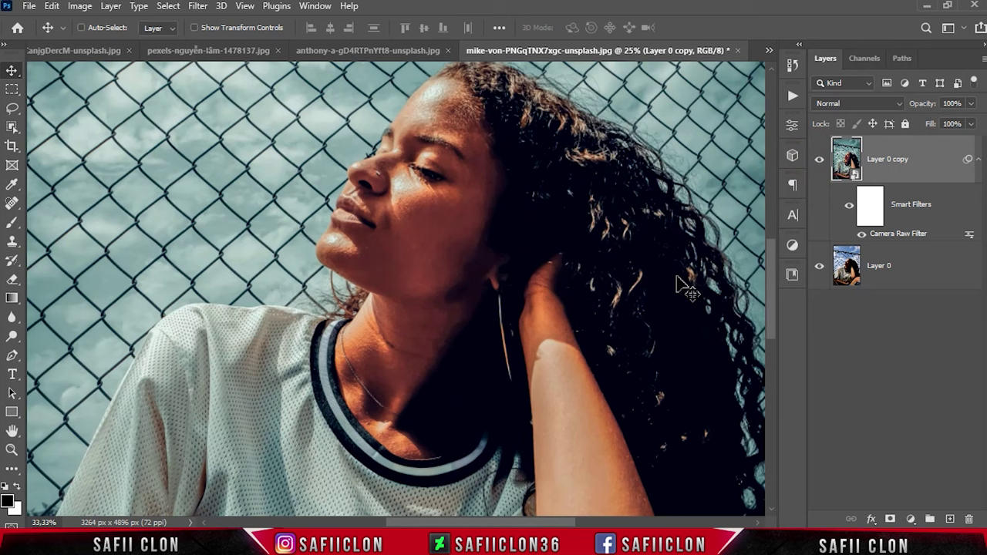
click(819, 160)
click(819, 159)
click(819, 159)
click(819, 160)
click(819, 159)
click(819, 160)
key(ctrl+minus)
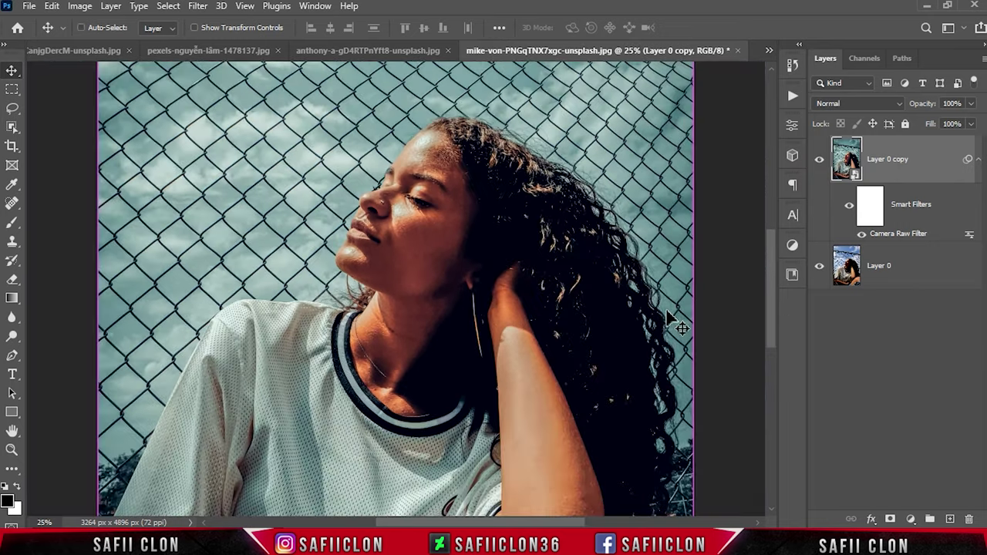
key(ctrl+minus)
key(ctrl+minus)
key(ctrl+minus)
key(ctrl+plus)
key(ctrl+minus)
key(ctrl+minus)
click(401, 51)
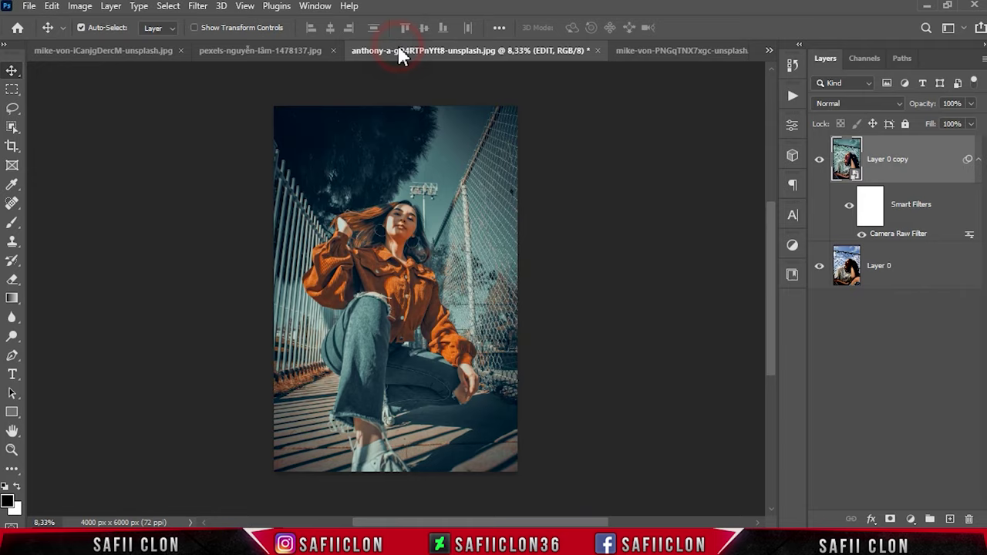
- Compare the orange-jacket photo's EDIT layer with the original, zooming in and back out
click(819, 160)
click(819, 160)
click(819, 160)
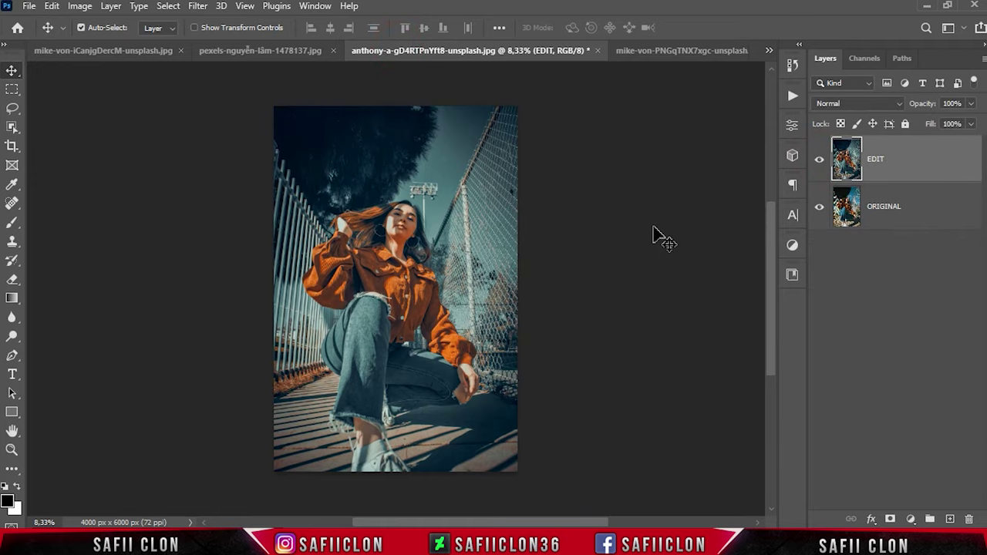
key(ctrl+plus)
key(ctrl+plus)
key(ctrl+plus)
key(ctrl+plus)
key(ctrl+minus)
key(ctrl+minus)
key(ctrl+minus)
key(ctrl+minus)
- On the glasses portrait, toggle the graded layer to compare, then zoom in and out
click(259, 51)
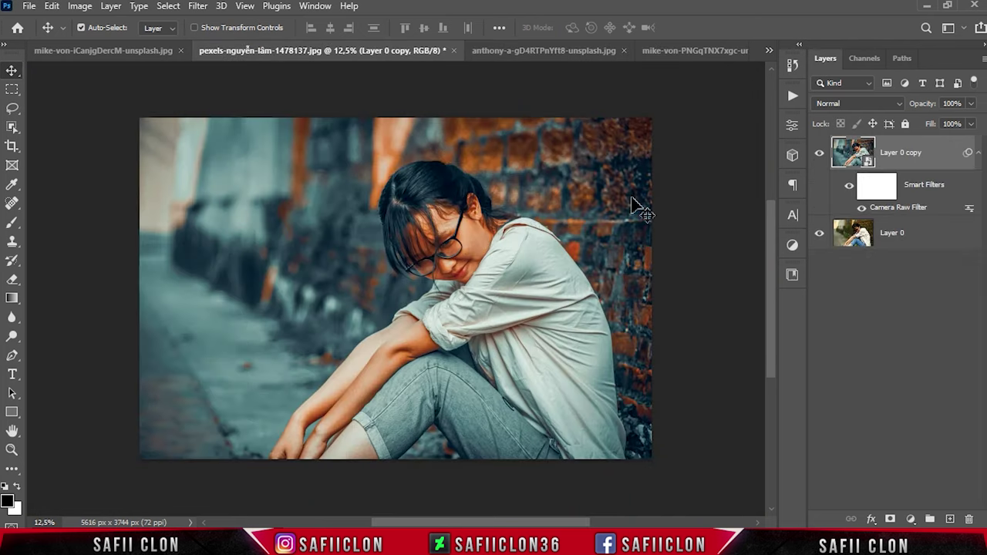
click(820, 155)
click(820, 155)
click(821, 155)
click(820, 155)
click(820, 155)
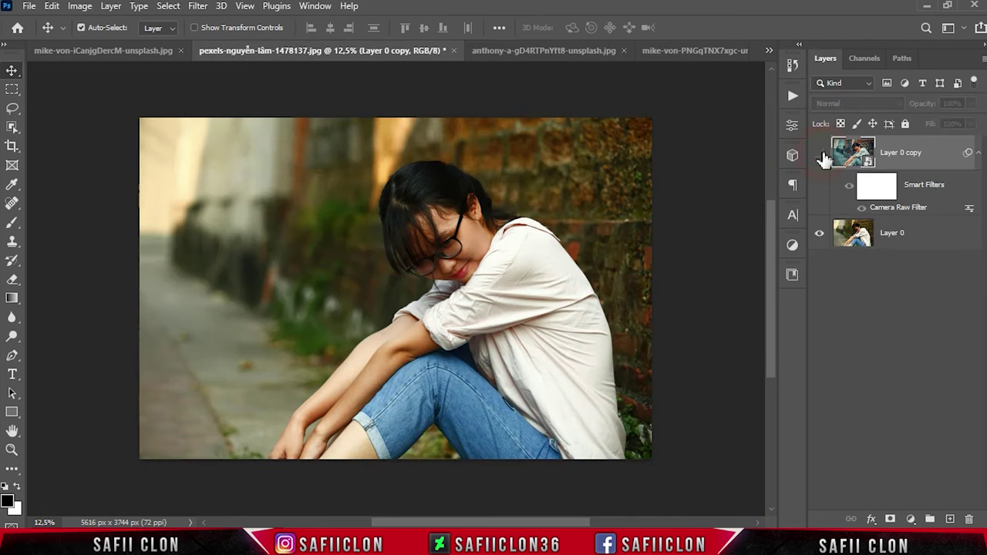
click(820, 155)
key(ctrl+plus)
key(ctrl+plus)
key(ctrl+plus)
key(ctrl+plus)
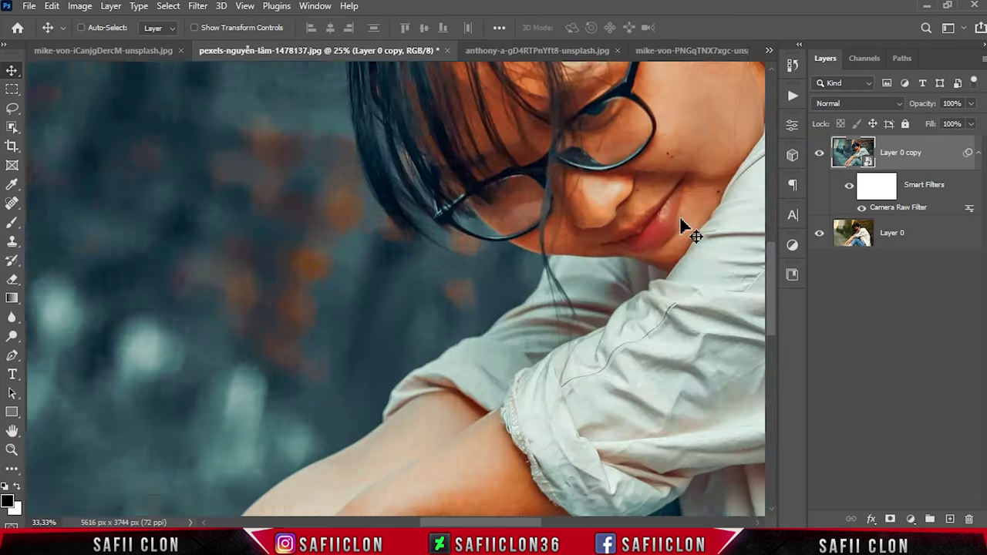
key(ctrl+minus)
key(ctrl+minus)
key(ctrl+minus)
key(ctrl+minus)
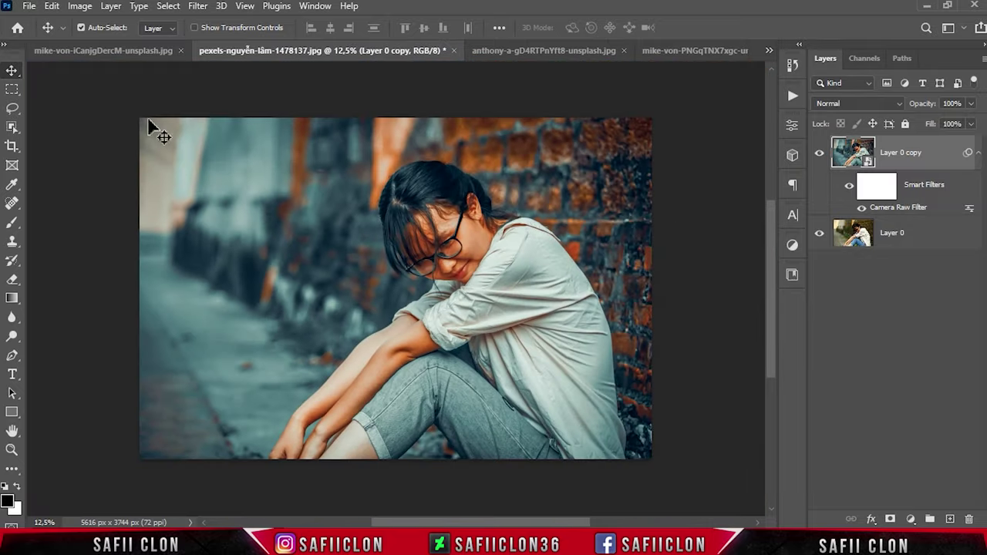
- On the rooftop photo, compare EDIT against ORIGINAL, ending with EDIT visible and fully zoomed out
click(111, 51)
click(816, 162)
click(816, 162)
click(816, 162)
click(816, 162)
key(ctrl+plus)
key(ctrl+plus)
key(ctrl+plus)
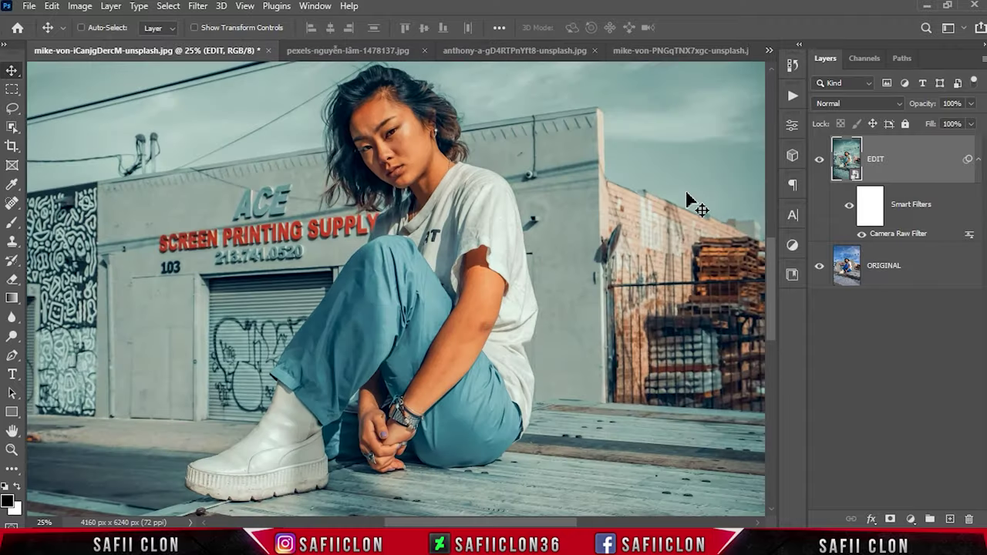
click(819, 159)
click(819, 159)
click(819, 159)
click(820, 159)
click(819, 159)
click(819, 159)
click(819, 159)
key(ctrl+minus)
key(ctrl+minus)
key(ctrl+plus)
key(ctrl+minus)
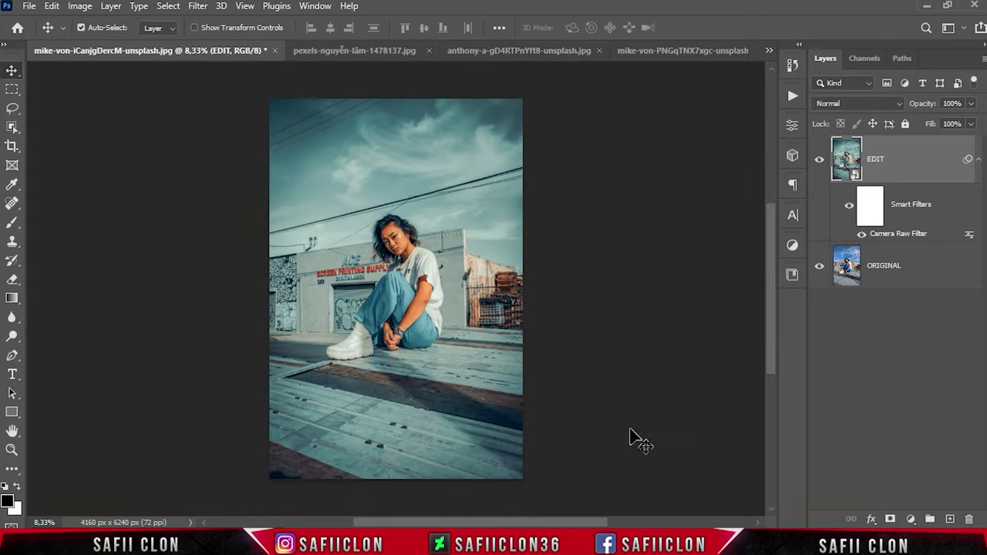